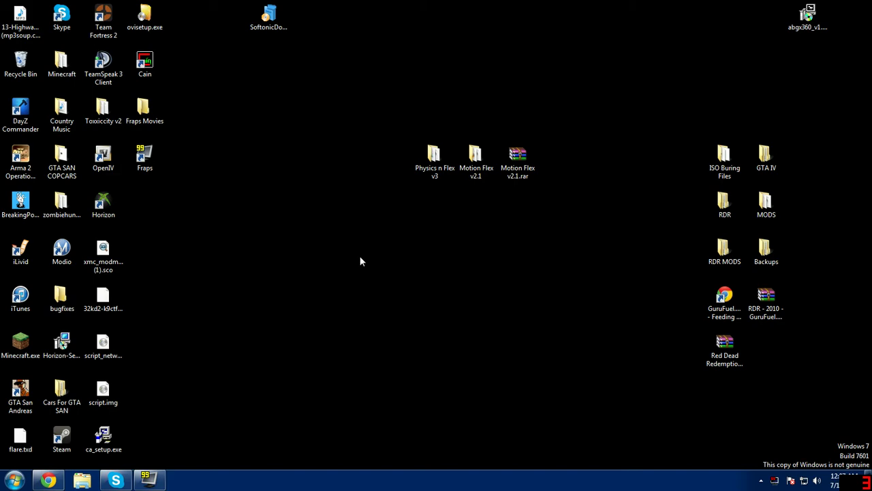
# Step: Open the ISO Buring Files folder and look over the abgx360 GUI, ImgBurn and Xbox Backup Creator shortcuts
pyautogui.doubleClick(725, 160)
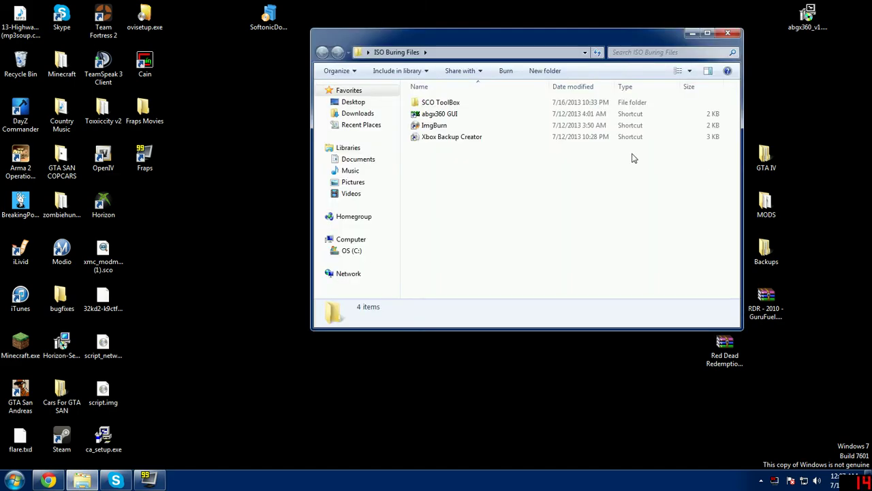
pyautogui.click(509, 114)
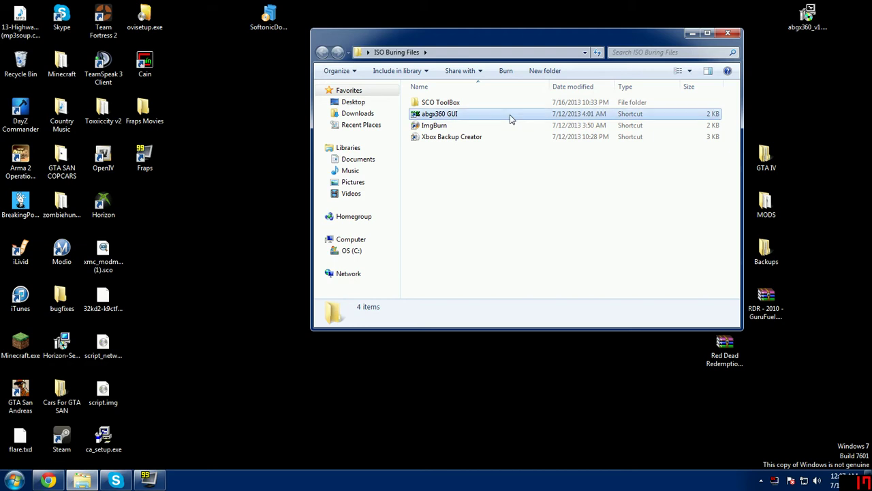
pyautogui.click(477, 129)
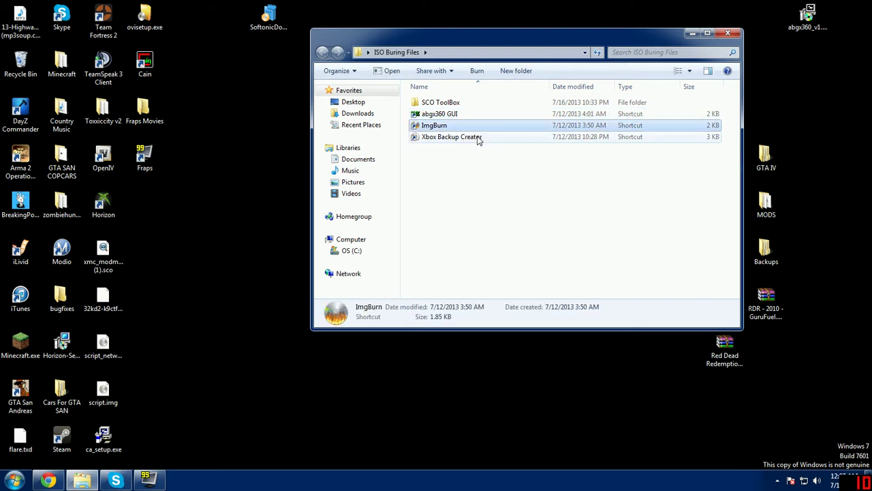
pyautogui.click(479, 139)
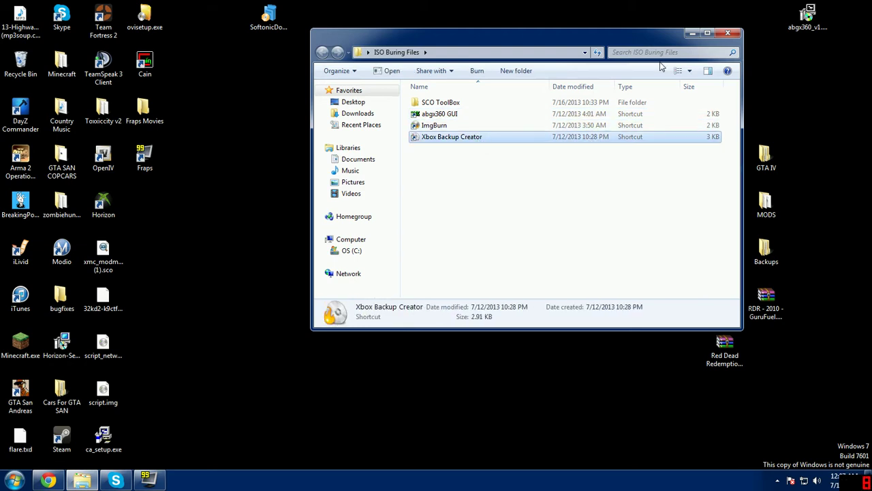
# Step: Minimize the folder window, then select and deselect desktop items such as the Physics n Flex v3 folder
pyautogui.click(693, 33)
pyautogui.moveTo(179, 30); pyautogui.dragTo(409, 104)
pyautogui.click(423, 152)
pyautogui.click(689, 279)
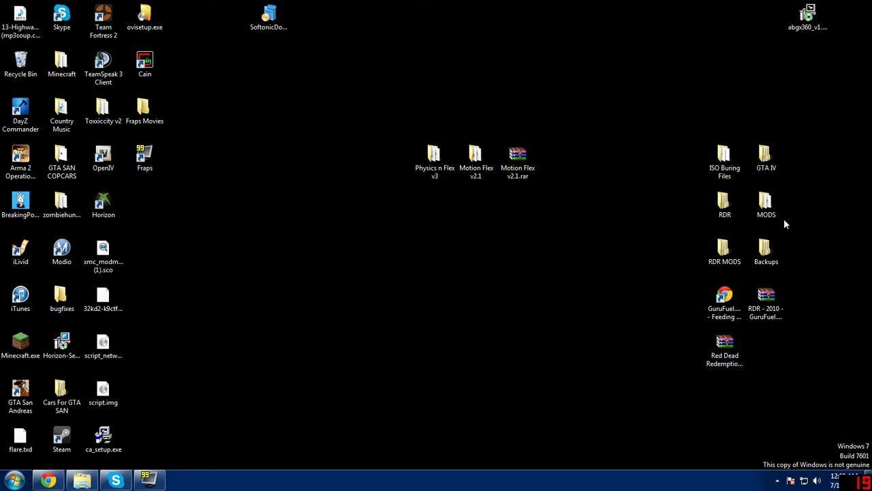
# Step: Open GTA IV > Grand Theft Auto IV [XBOX 360 NTSC] to show jr-gtaiv.dvd and jr-gtaiv.iso
pyautogui.doubleClick(763, 169)
pyautogui.doubleClick(511, 117)
pyautogui.doubleClick(510, 118)
# Step: Review the jr-gtaiv.iso and jr-gtaiv.dvd file details, then minimize the game folder window
pyautogui.click(499, 128)
pyautogui.click(508, 117)
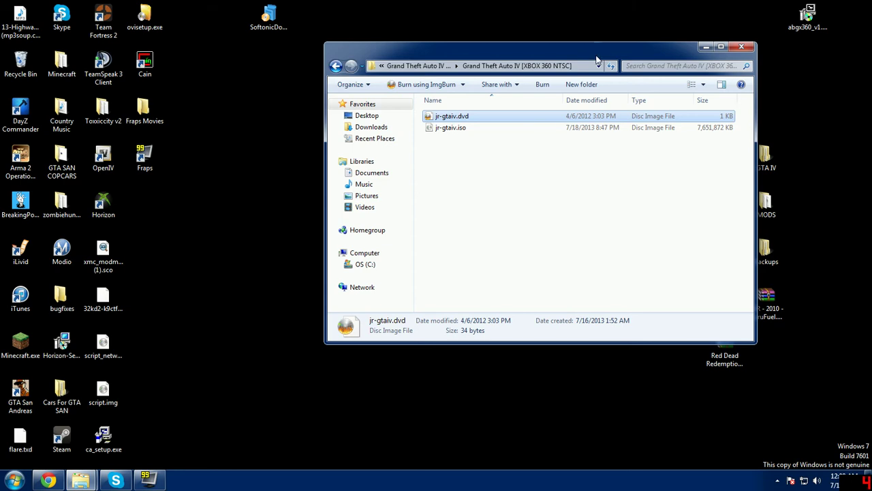
pyautogui.click(526, 126)
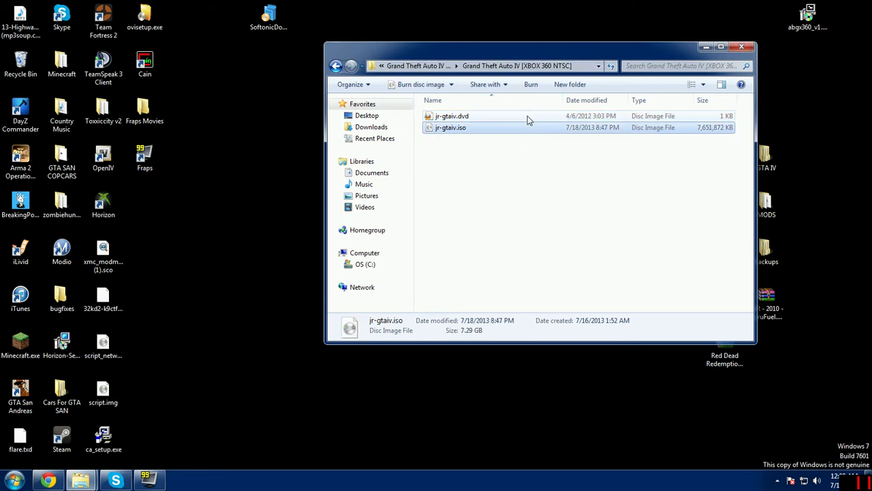
pyautogui.click(562, 117)
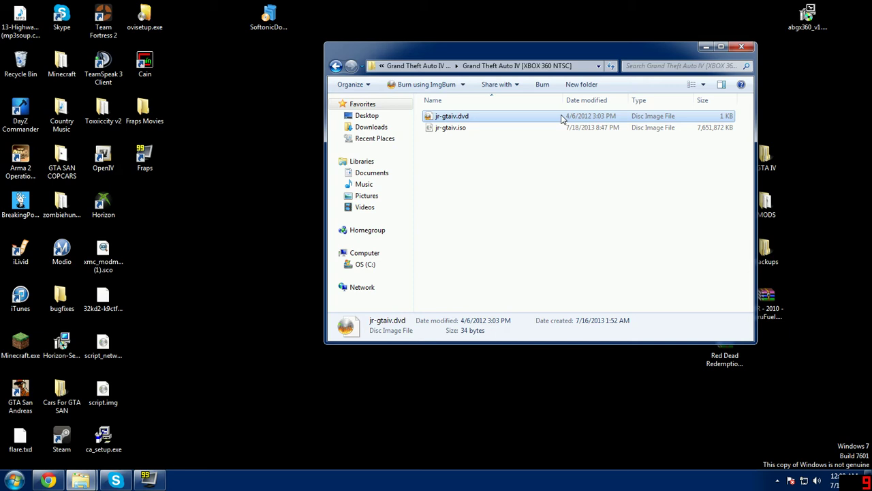
pyautogui.click(488, 129)
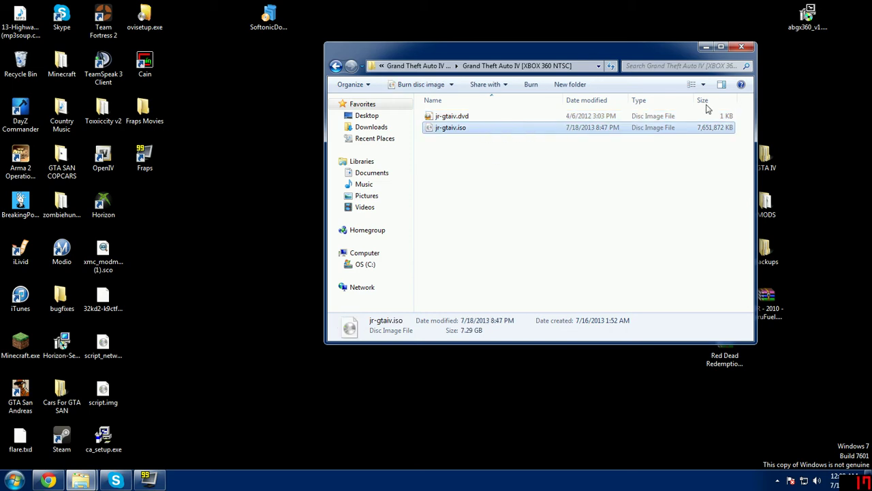
pyautogui.click(588, 118)
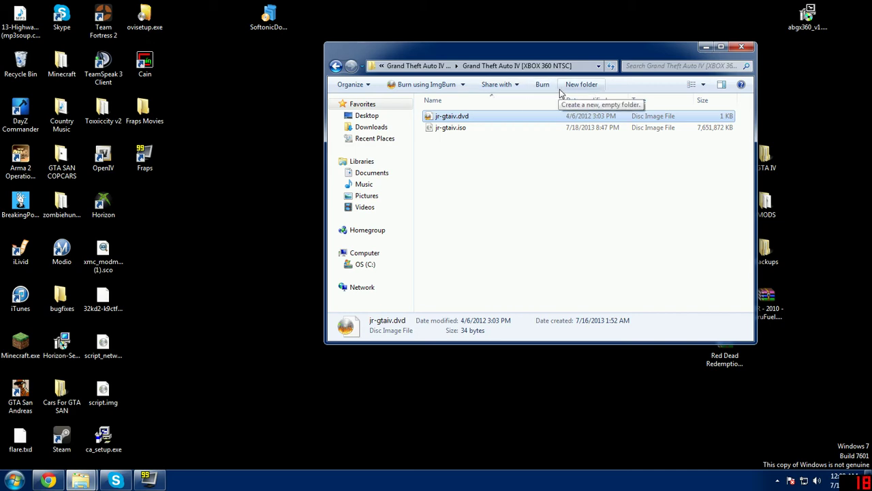
pyautogui.click(706, 48)
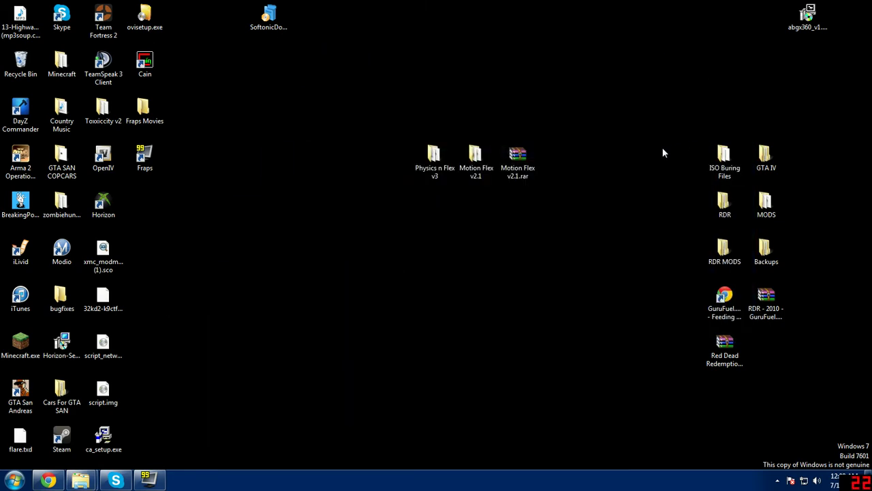
# Step: Run the abgx360 GUI shortcut from the ISO Buring Files folder as administrator
pyautogui.doubleClick(722, 158)
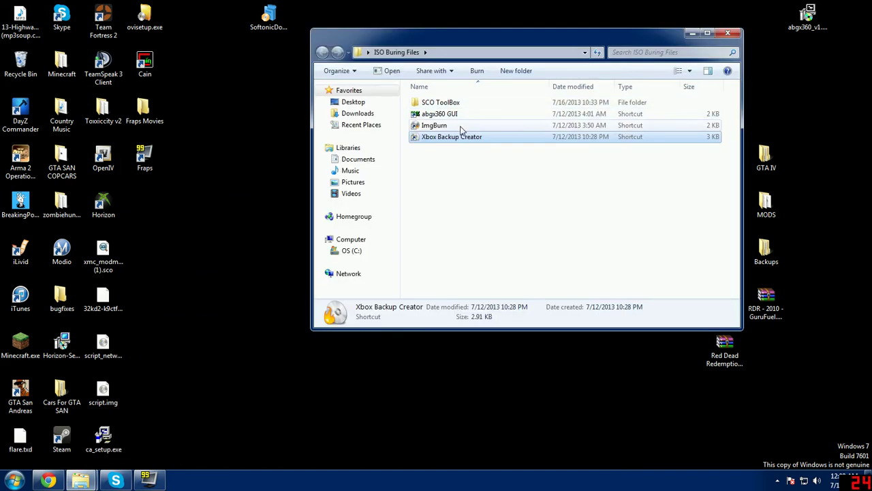
pyautogui.rightClick(467, 117)
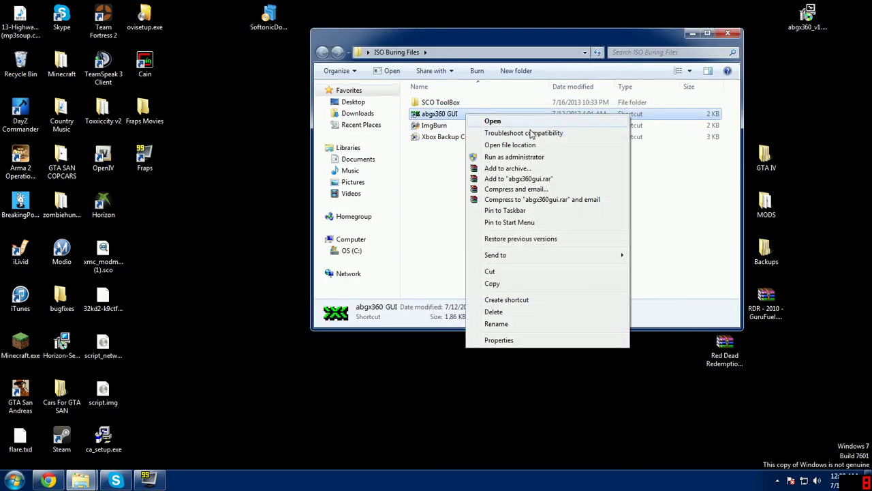
pyautogui.click(537, 161)
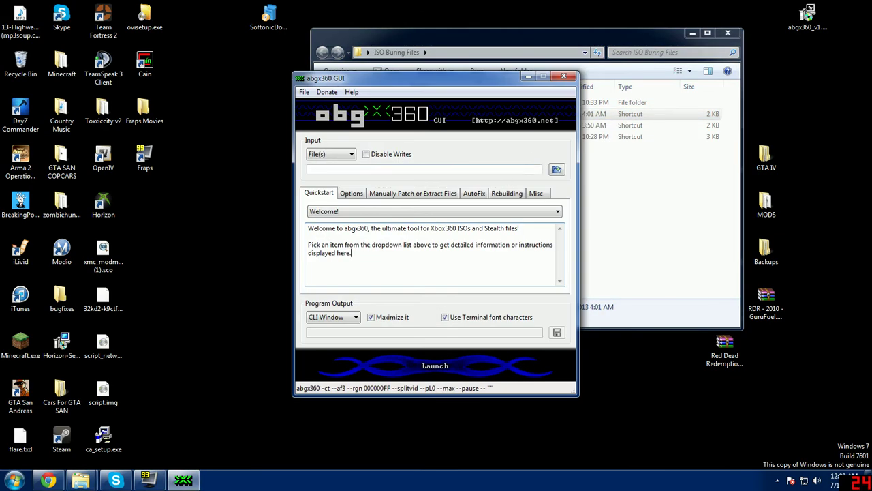
# Step: Review abgx360's Options, Patch/Extract, AutoFix, Rebuilding and Misc settings (region 000000FF, English, --pL0)
pyautogui.click(692, 33)
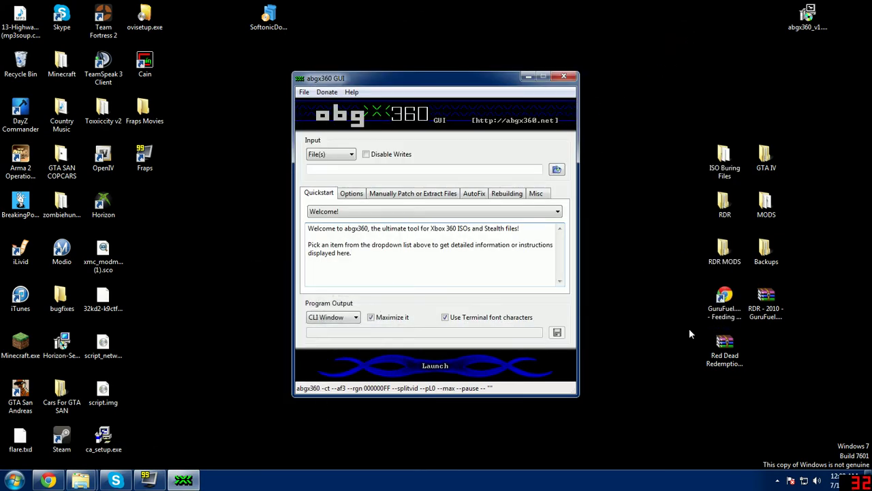
pyautogui.click(359, 195)
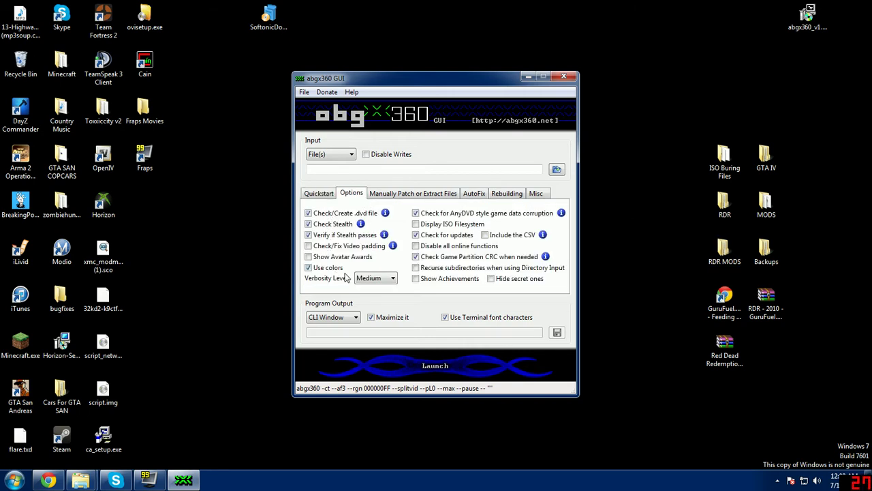
pyautogui.click(396, 195)
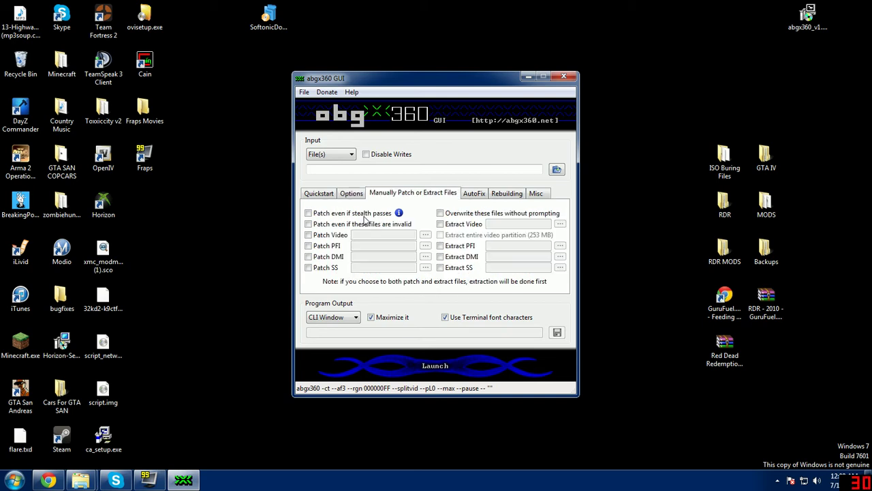
pyautogui.click(476, 195)
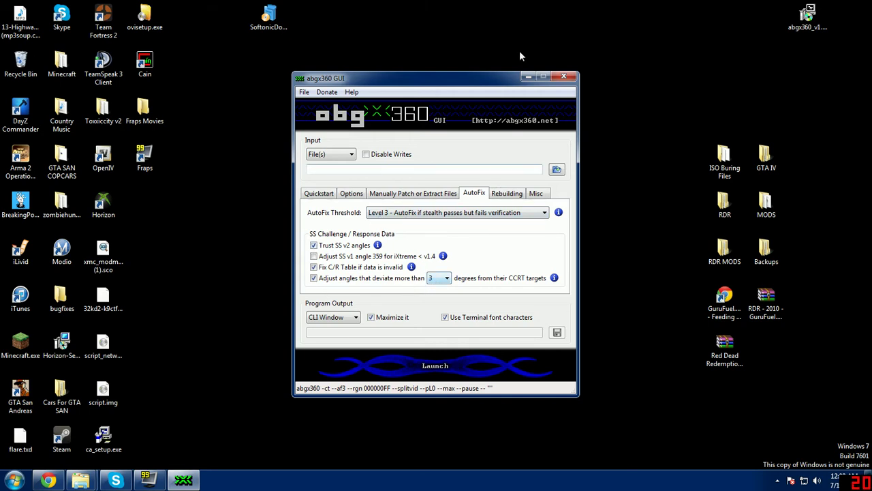
pyautogui.click(497, 194)
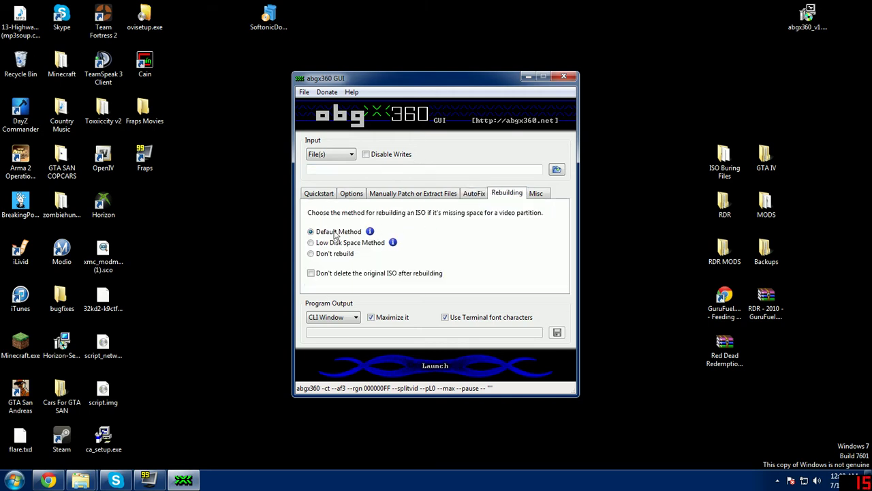
pyautogui.click(535, 196)
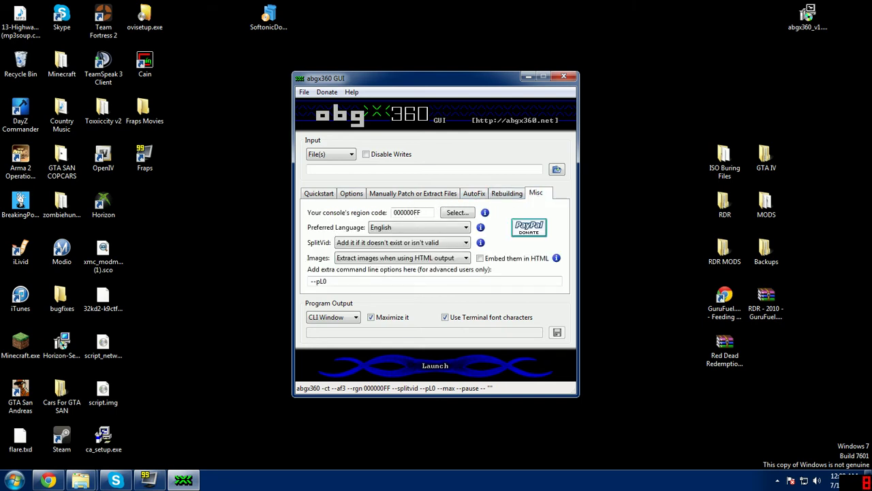
pyautogui.click(451, 214)
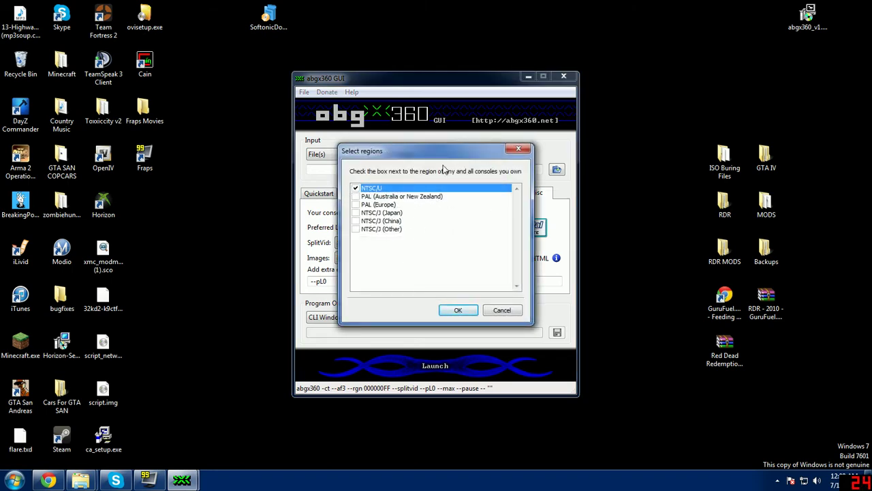
pyautogui.click(466, 311)
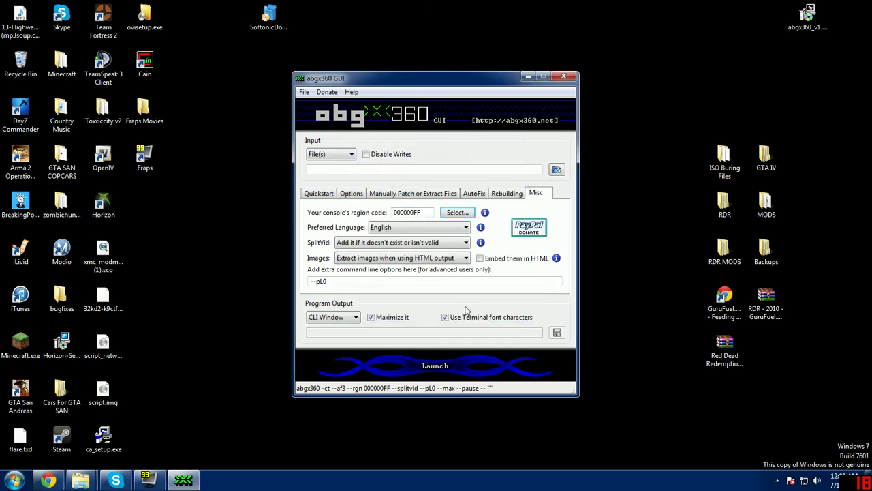
pyautogui.click(457, 216)
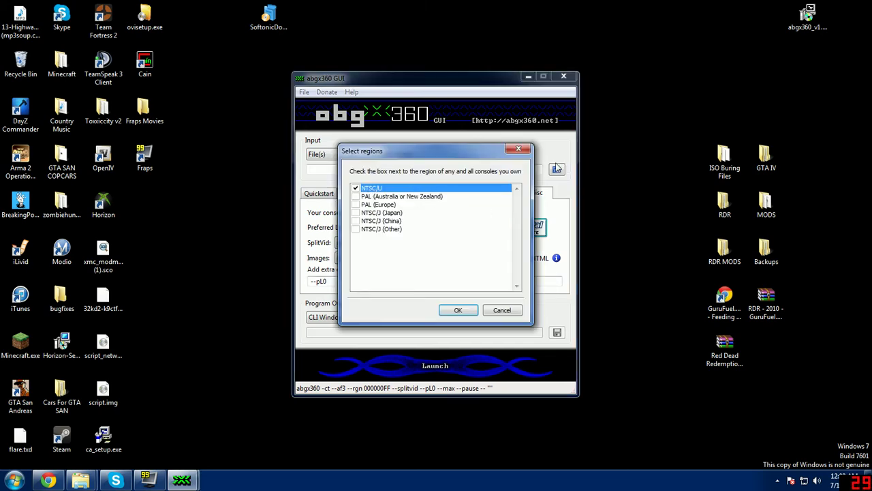
pyautogui.click(466, 311)
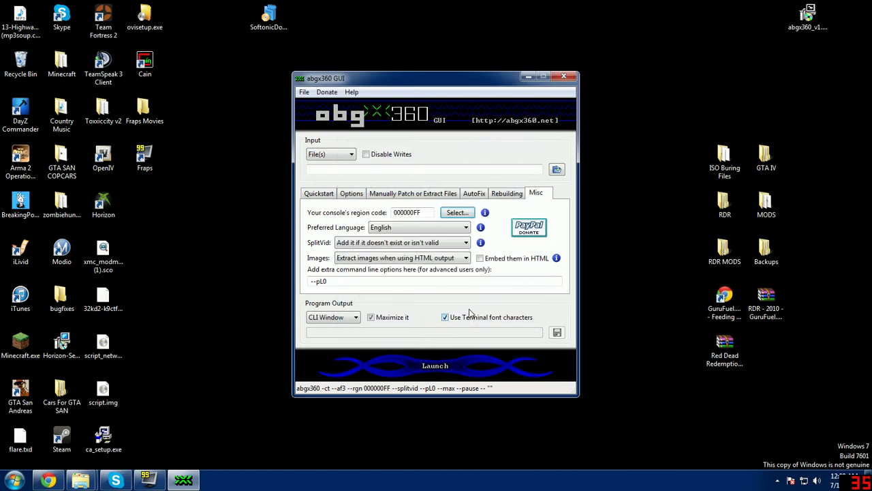
pyautogui.click(411, 230)
pyautogui.click(411, 234)
pyautogui.click(411, 231)
pyautogui.click(411, 237)
pyautogui.press('Tab')
pyautogui.hotkey('shift', 'Tab')
pyautogui.press('Tab')
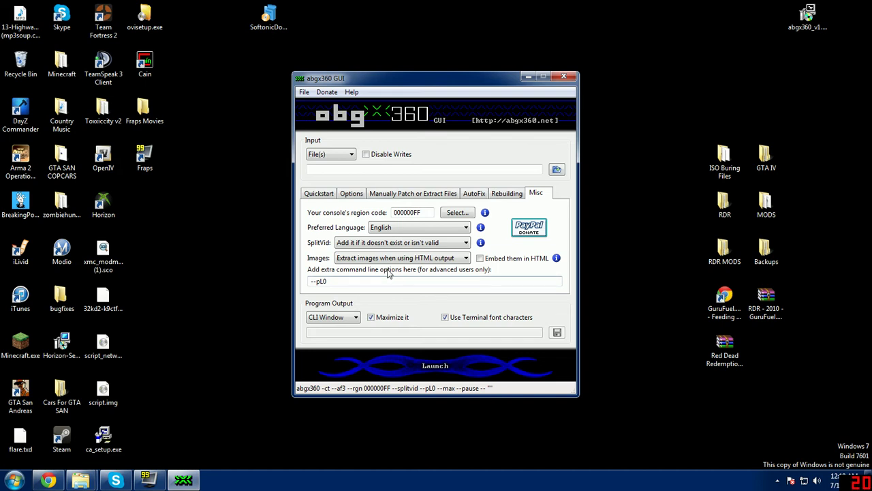
pyautogui.click(327, 281)
pyautogui.hotkey('shift', 'Left')
pyautogui.hotkey('shift', 'Left')
pyautogui.hotkey('shift', 'Left')
pyautogui.hotkey('shift', 'Left')
pyautogui.press('End')
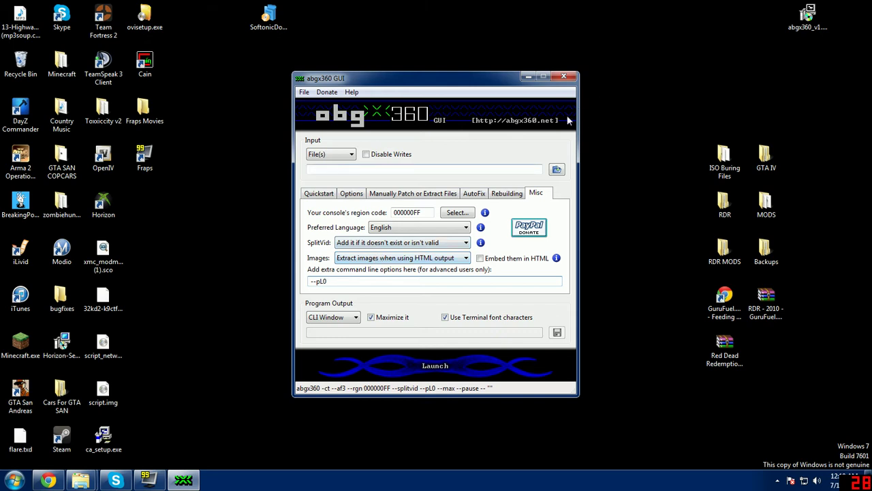
# Step: Load jr-gtaiv.iso from Desktop > GTA IV > Grand Theft Auto IV [XBOX 360 NTSC] as input
pyautogui.click(308, 196)
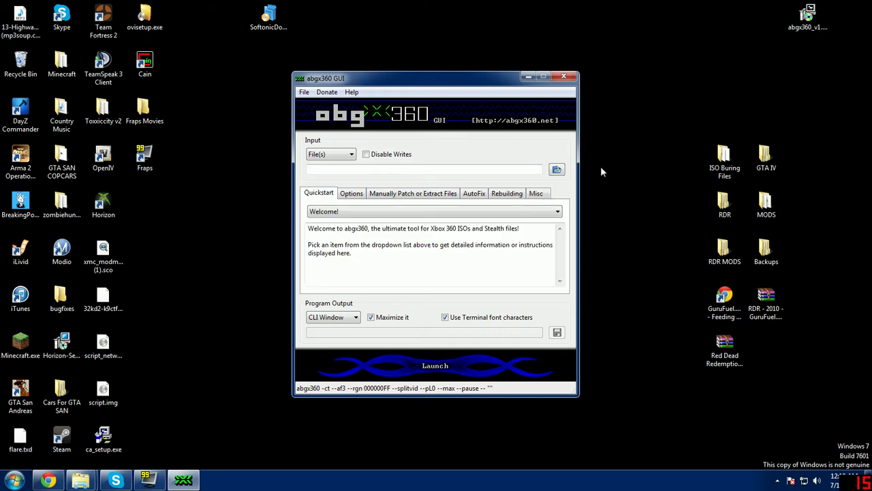
pyautogui.click(557, 171)
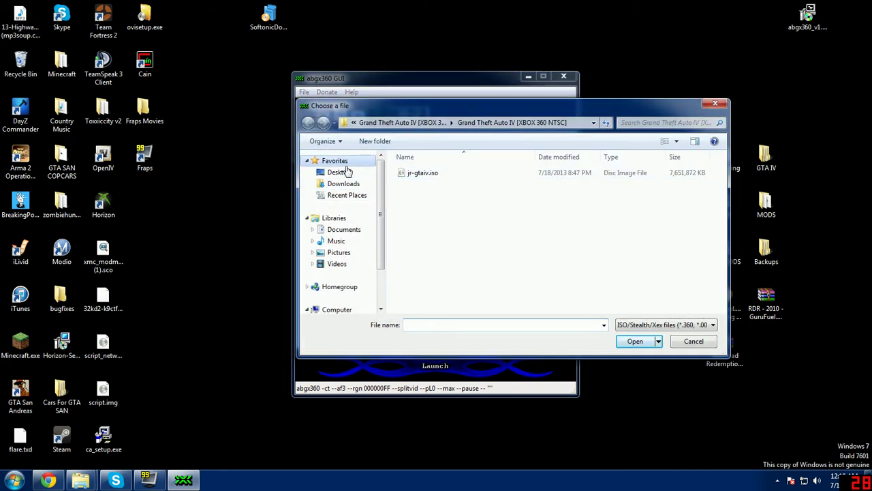
pyautogui.click(334, 172)
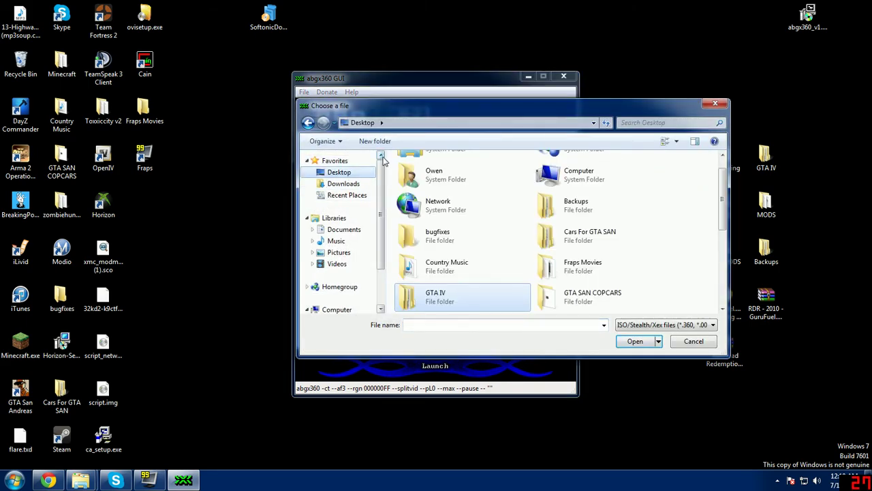
pyautogui.doubleClick(467, 293)
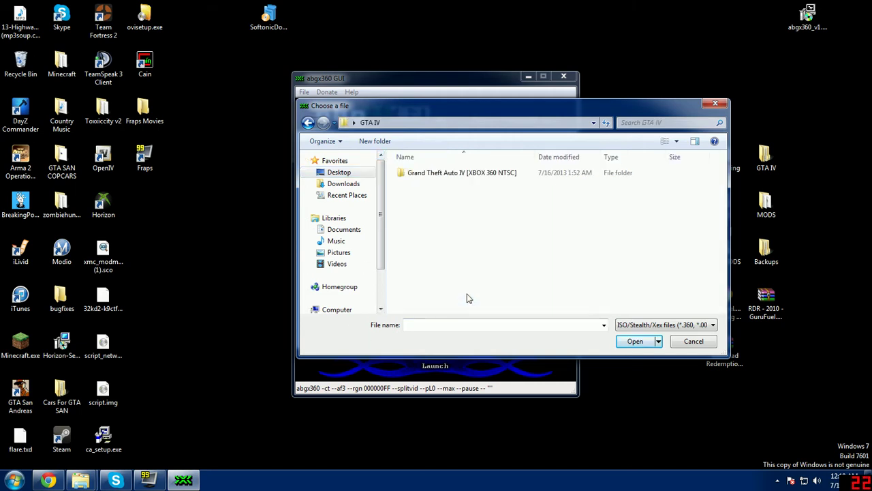
pyautogui.doubleClick(465, 174)
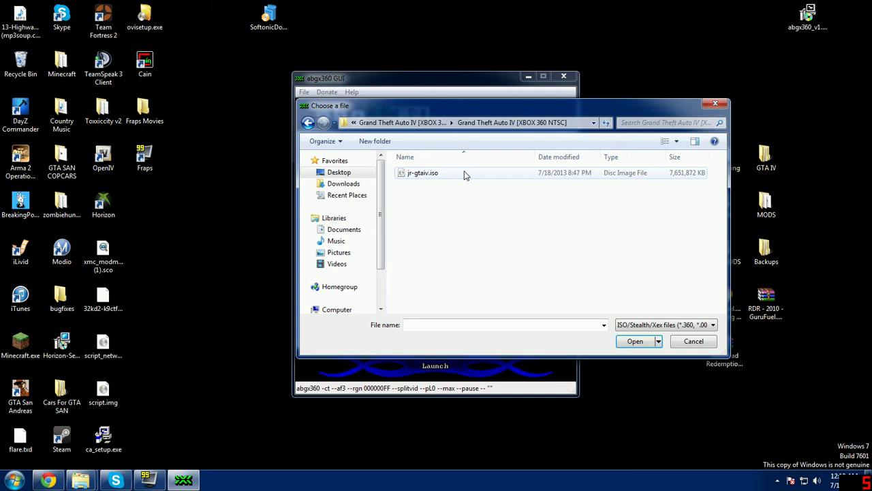
pyautogui.click(466, 176)
pyautogui.doubleClick(465, 175)
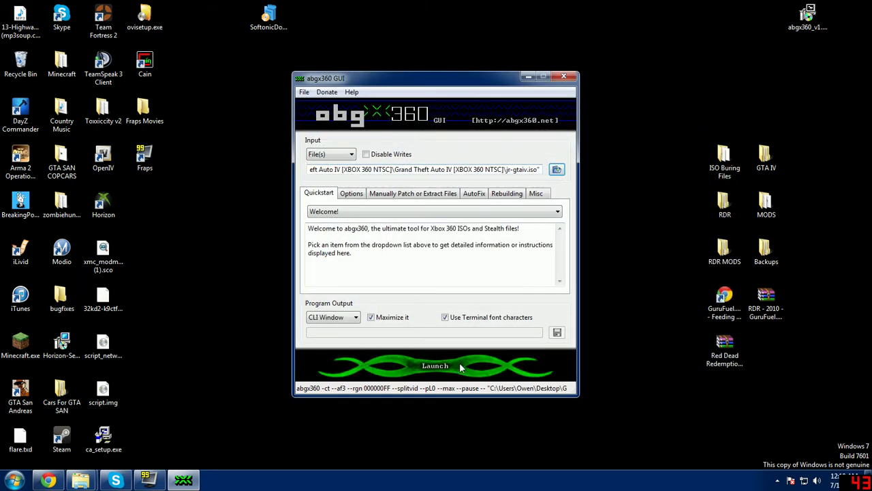
# Step: Launch the abgx360 verification of jr-gtaiv.iso
pyautogui.click(460, 368)
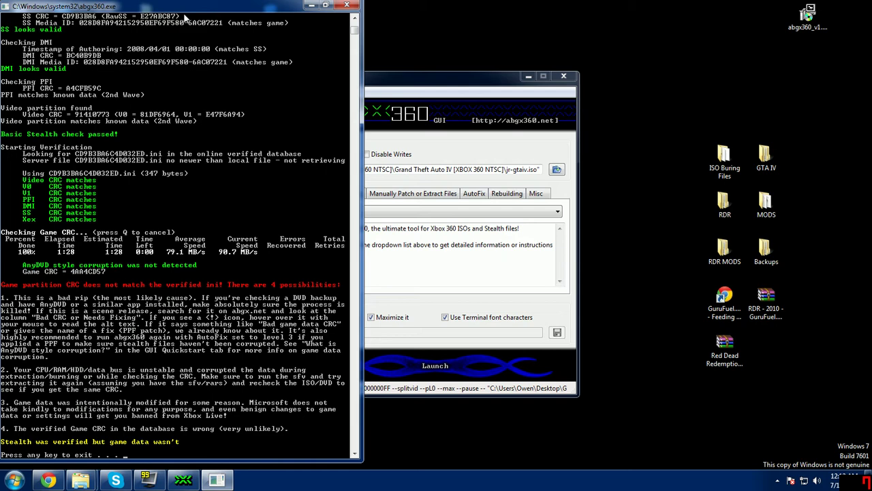
# Step: Scroll the console to read the result: game CRC 4AA4CD57 doesn't match the verified ini
pyautogui.scroll(-2, 88, 312)
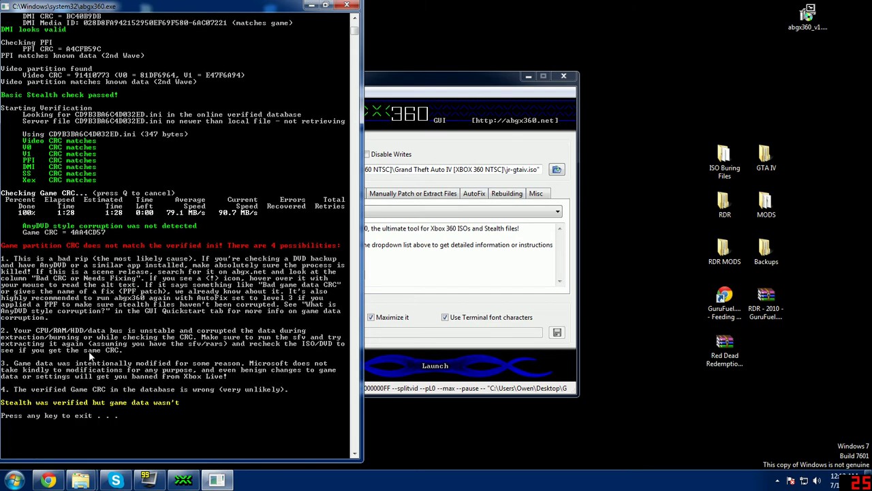
pyautogui.scroll(1, 92, 351)
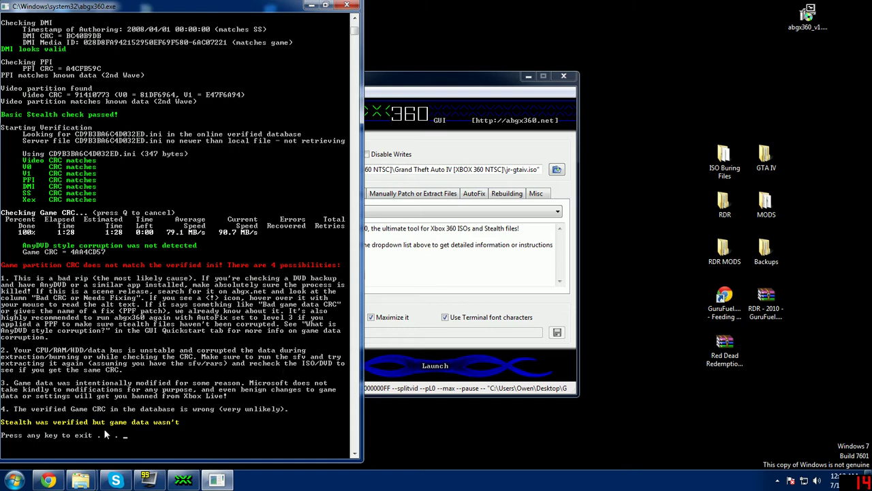
# Step: Close both abgx360 windows and reopen ISO Buring Files to find the Xbox Backup Creator shortcut
pyautogui.press('Return')
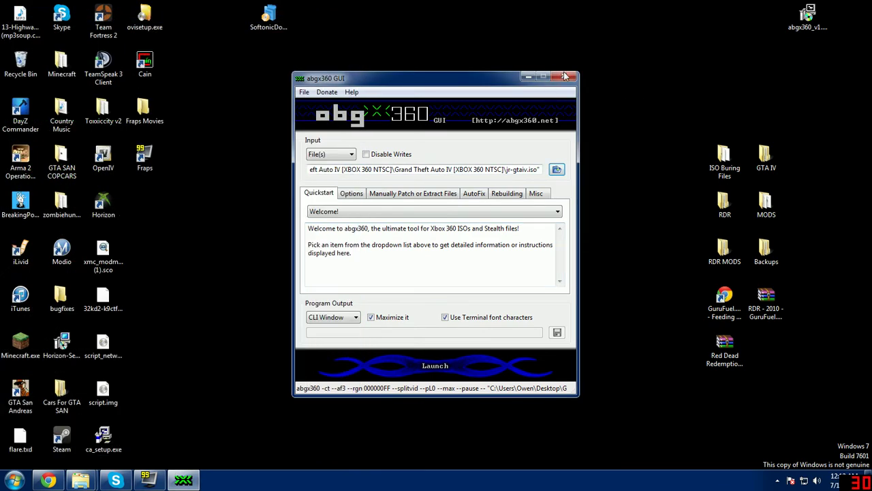
pyautogui.click(564, 76)
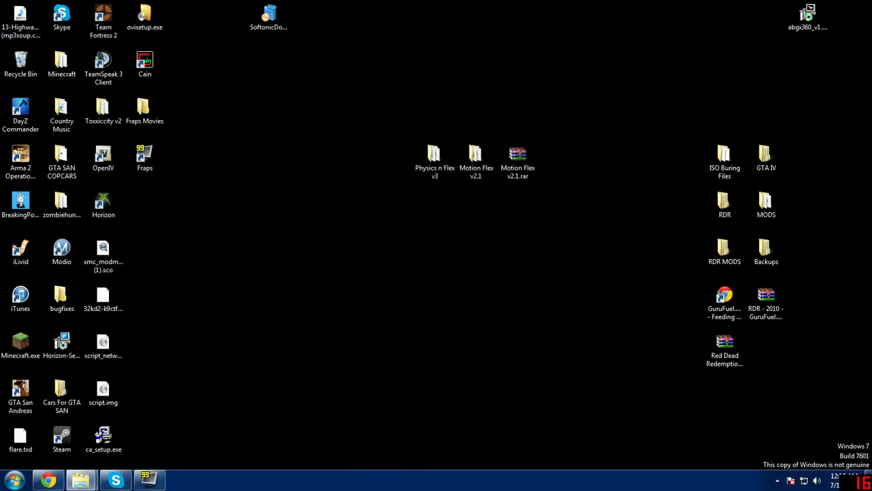
pyautogui.doubleClick(717, 178)
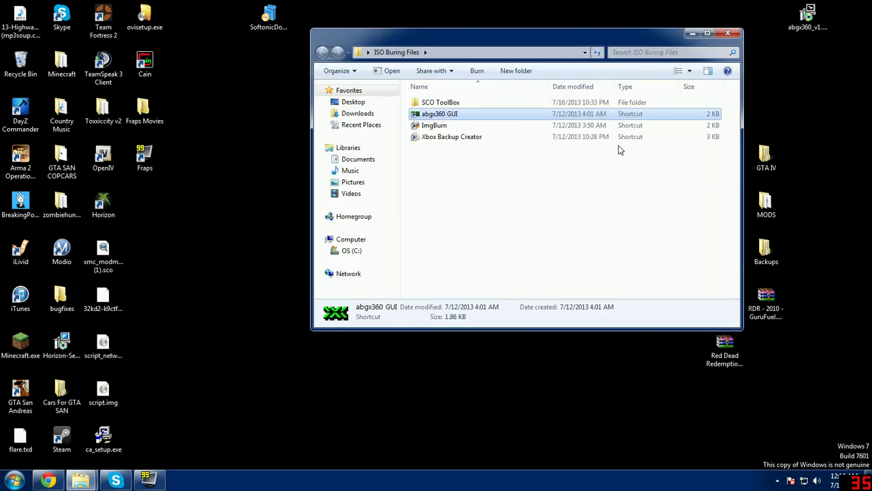
pyautogui.click(506, 137)
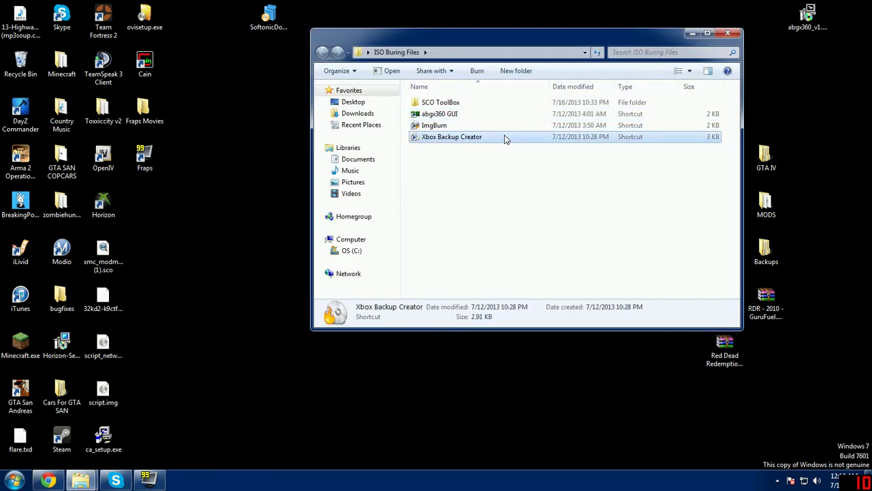
pyautogui.rightClick(507, 141)
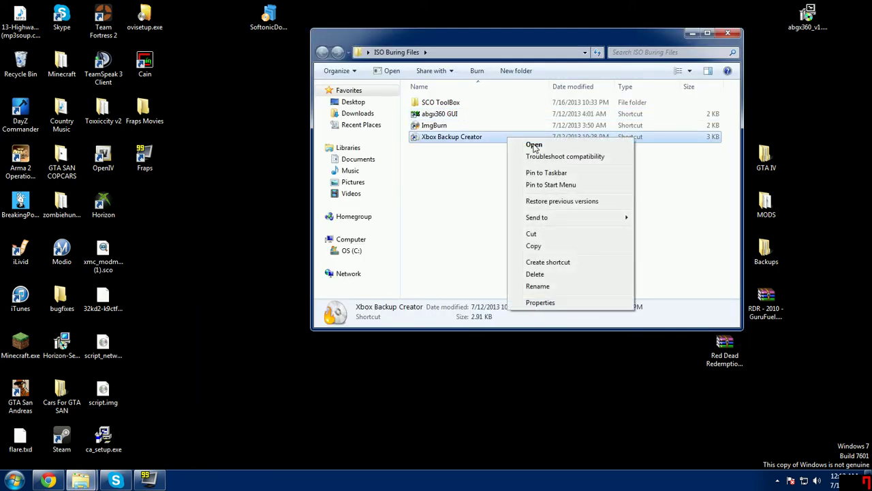
pyautogui.click(498, 214)
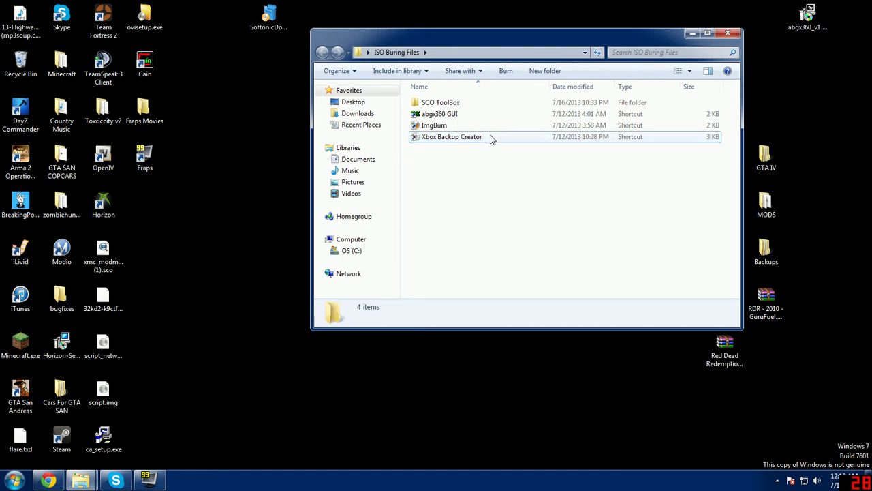
# Step: Launch Xbox Backup Creator and open its Image Tools > Image Browser
pyautogui.doubleClick(492, 138)
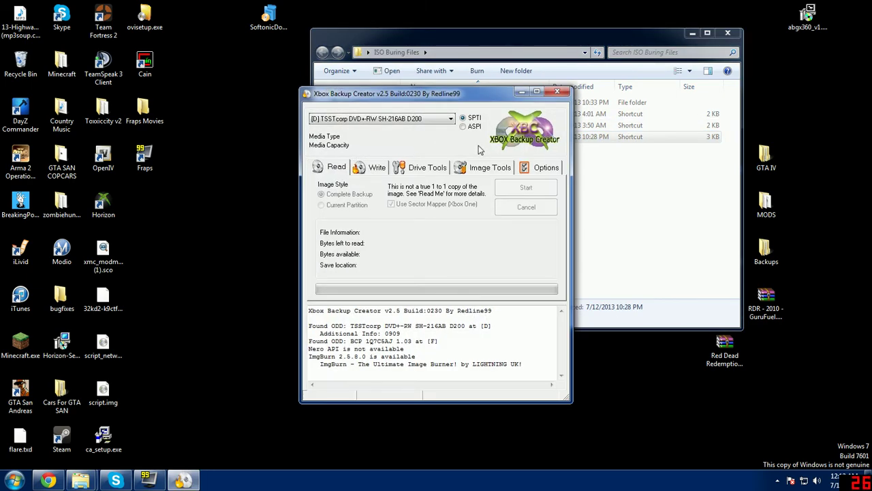
pyautogui.click(489, 170)
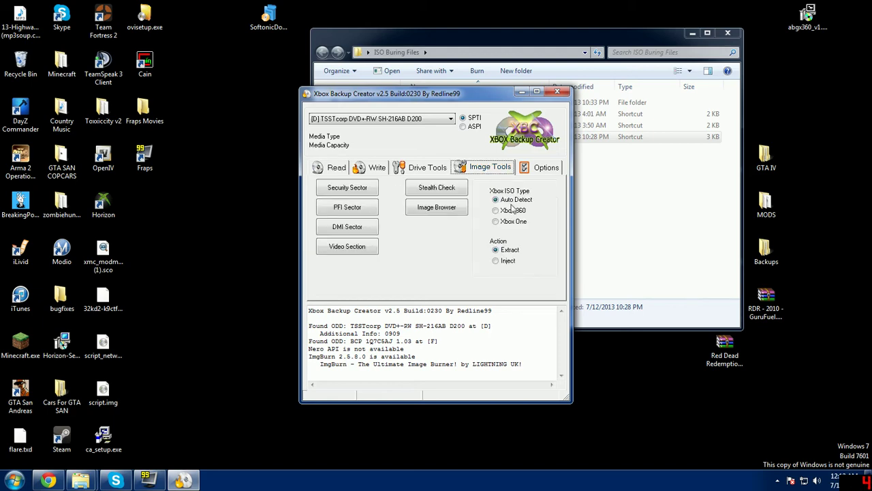
pyautogui.click(436, 211)
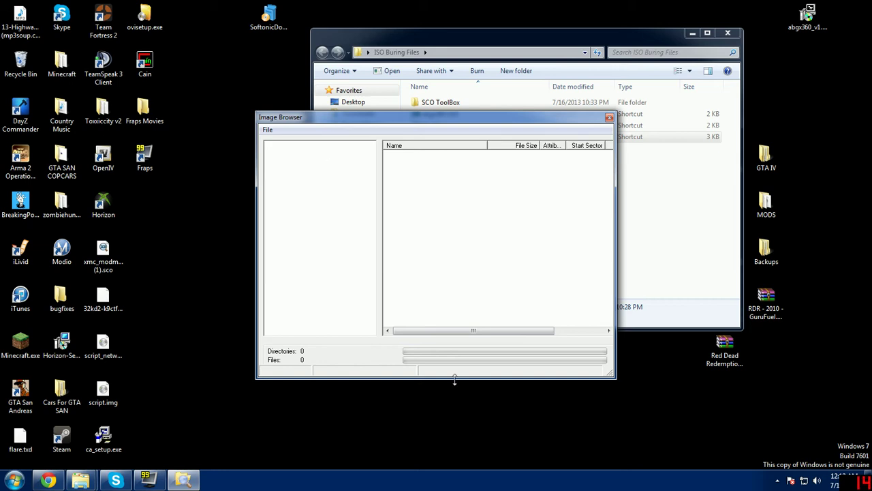
# Step: Open jr-gtaiv.iso from Desktop > GTA IV > Grand Theft Auto IV [XBOX 360 NTSC] in the browser
pyautogui.click(271, 130)
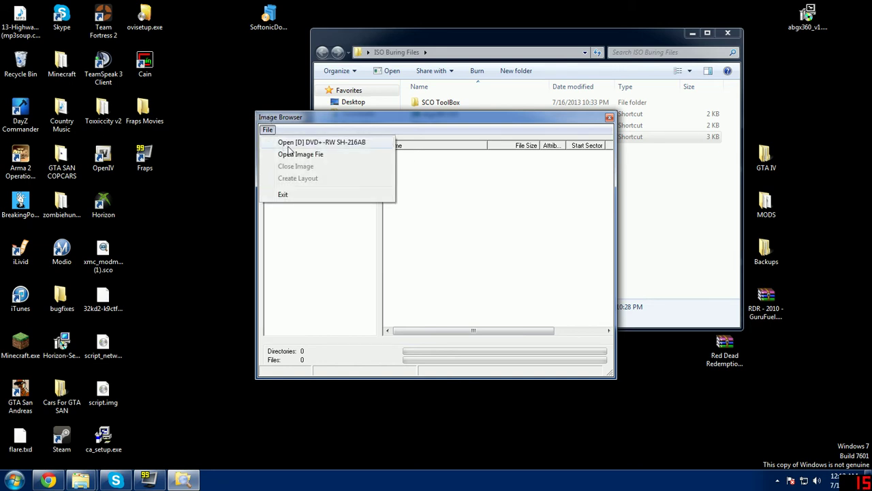
pyautogui.click(291, 156)
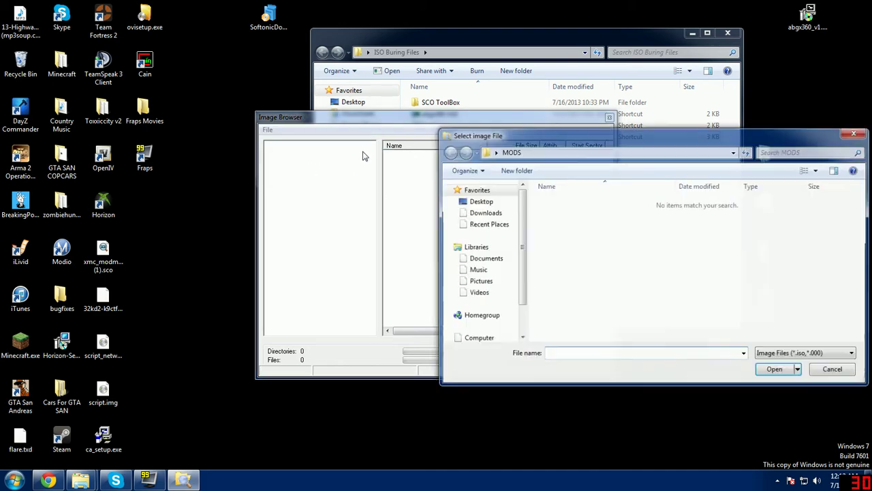
pyautogui.click(488, 203)
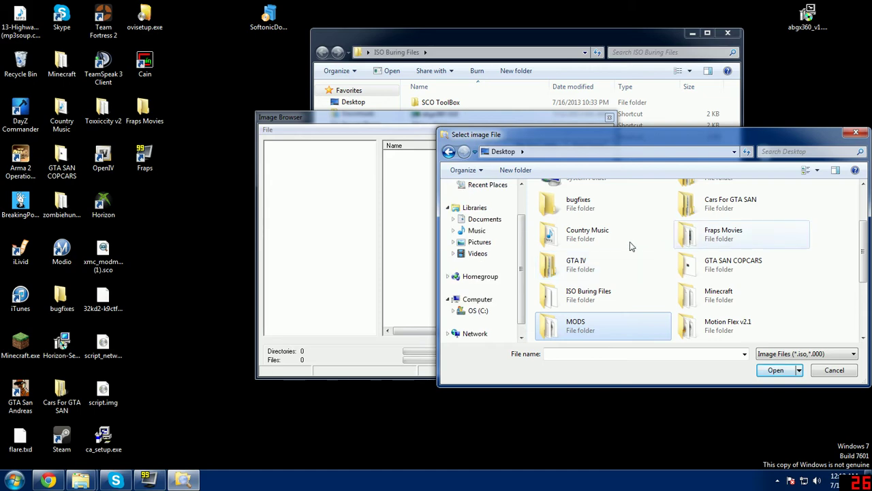
pyautogui.doubleClick(598, 260)
pyautogui.doubleClick(698, 203)
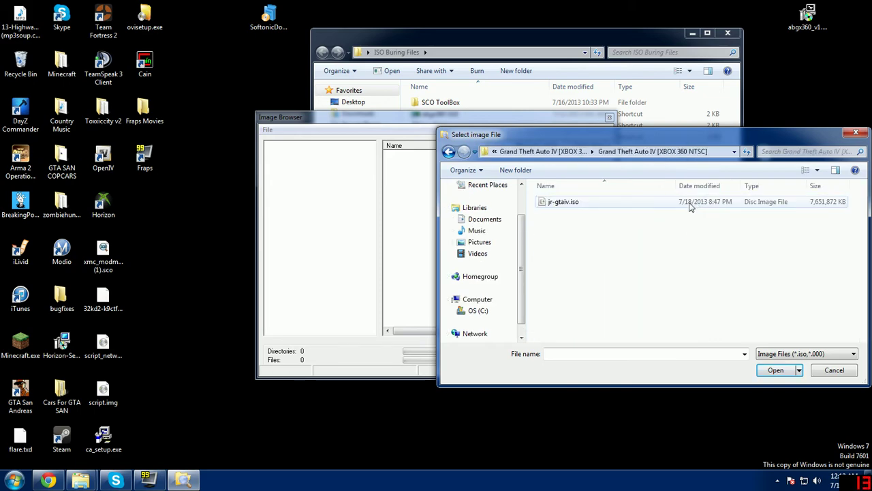
pyautogui.doubleClick(699, 203)
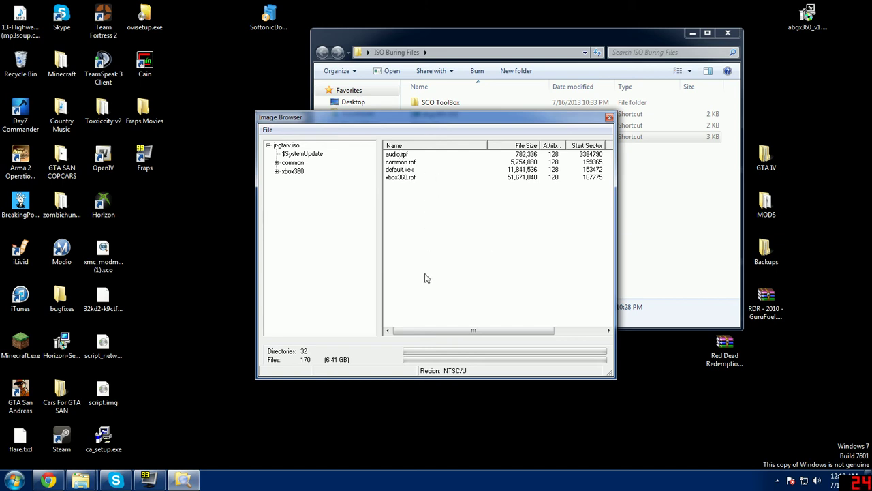
# Step: Replace xbox360.rpf in the image with the modded xbox360.rpf from Desktop > MODS
pyautogui.click(422, 178)
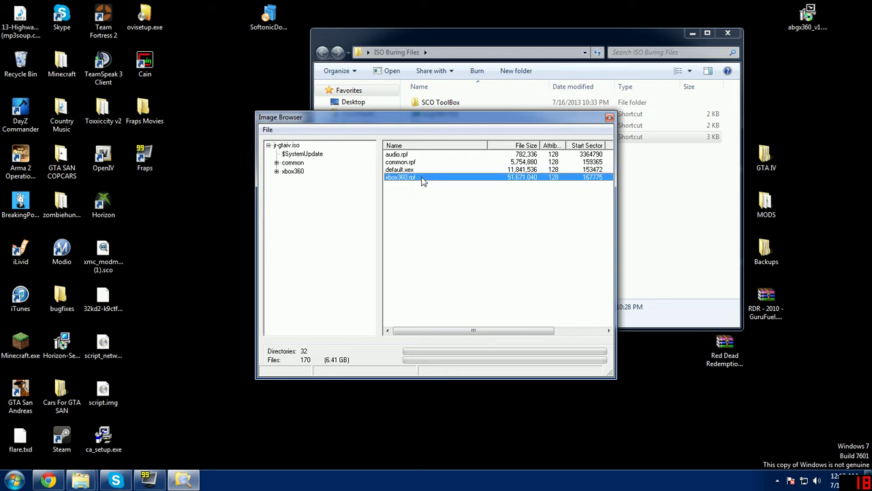
pyautogui.rightClick(422, 180)
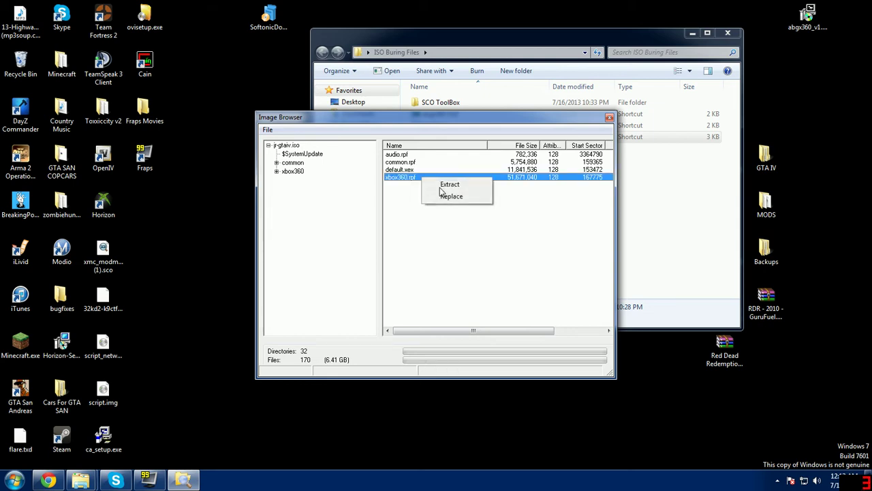
pyautogui.click(453, 196)
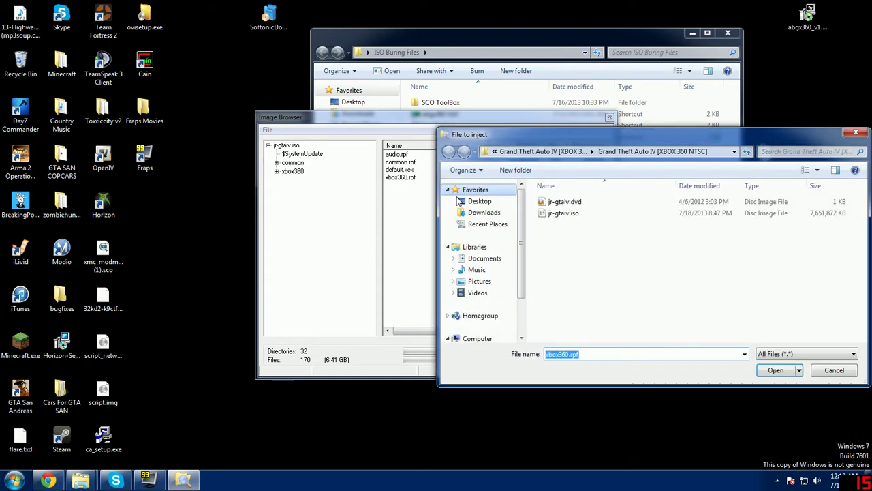
pyautogui.click(479, 201)
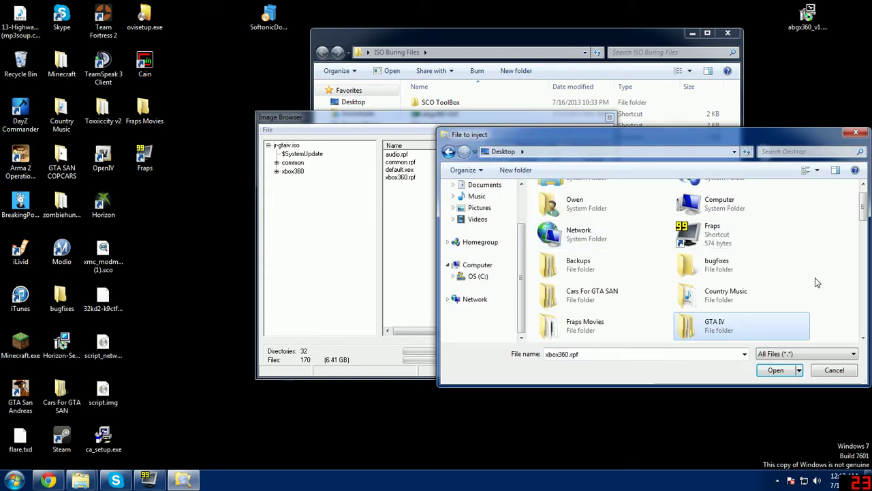
pyautogui.moveTo(864, 206); pyautogui.dragTo(860, 225)
pyautogui.doubleClick(784, 273)
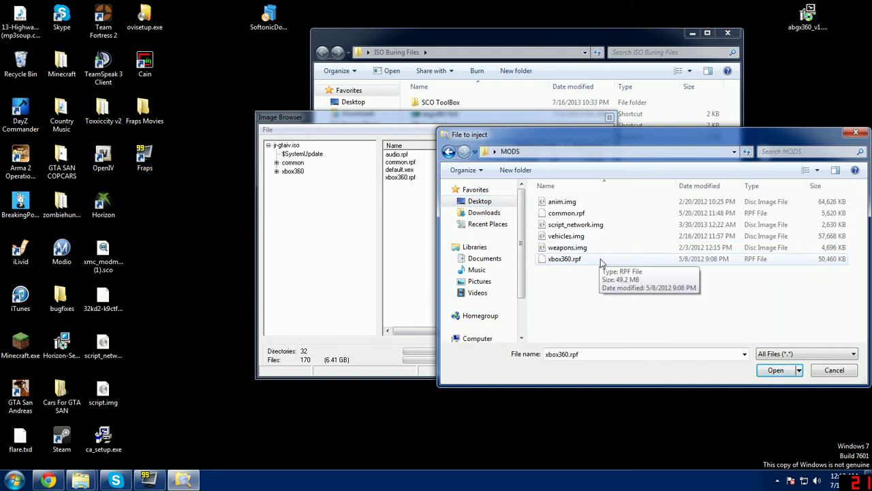
pyautogui.doubleClick(600, 260)
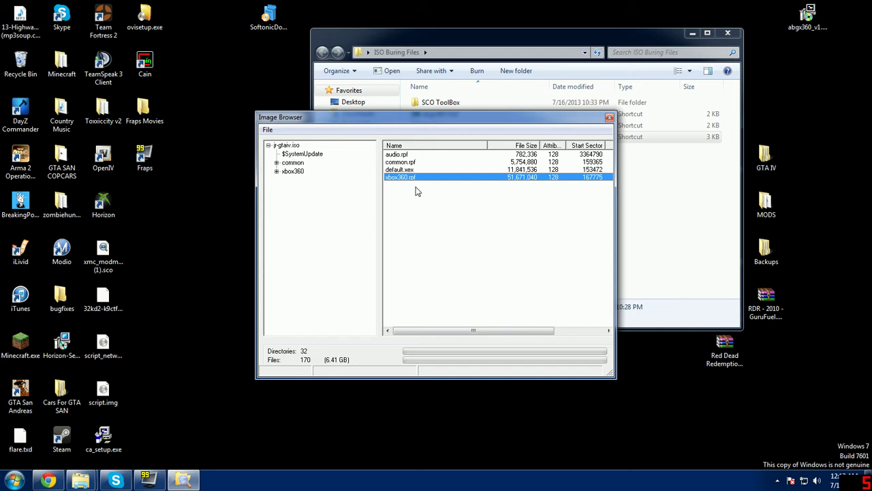
pyautogui.click(421, 161)
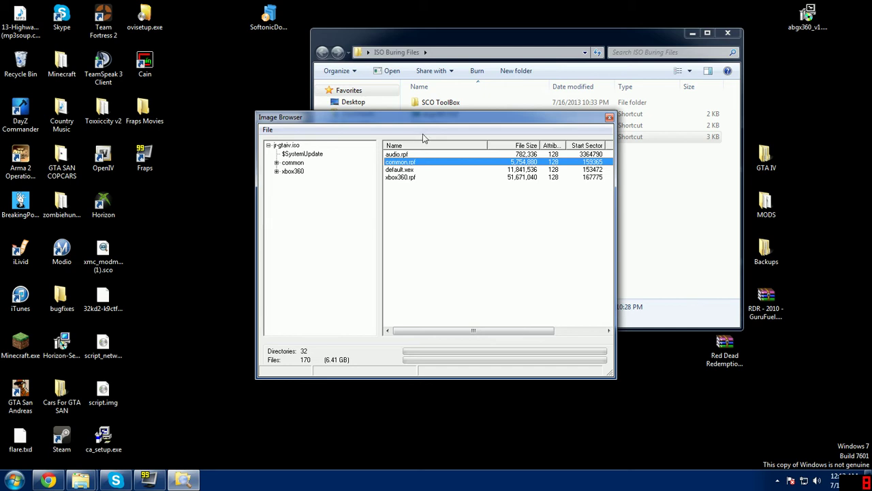
# Step: Swap the root common.rpf in jr-gtaiv.iso for the modded common.rpf from the MODS folder
pyautogui.rightClick(424, 165)
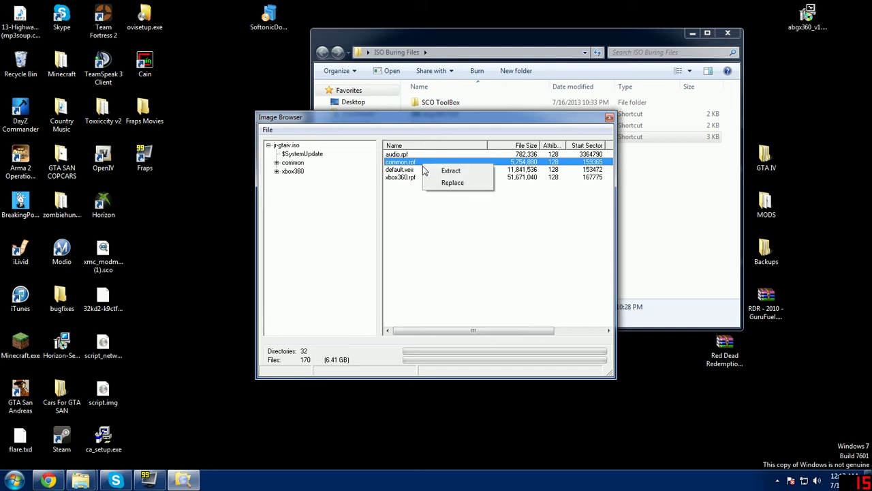
pyautogui.click(437, 184)
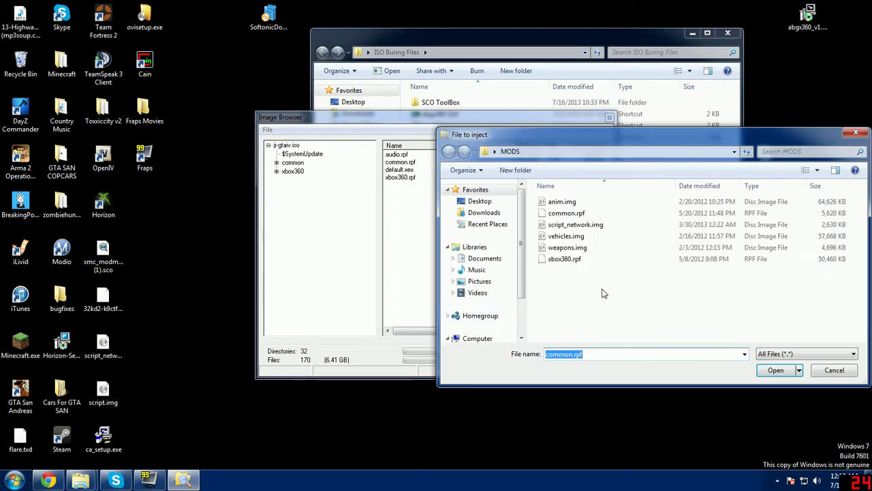
pyautogui.doubleClick(568, 217)
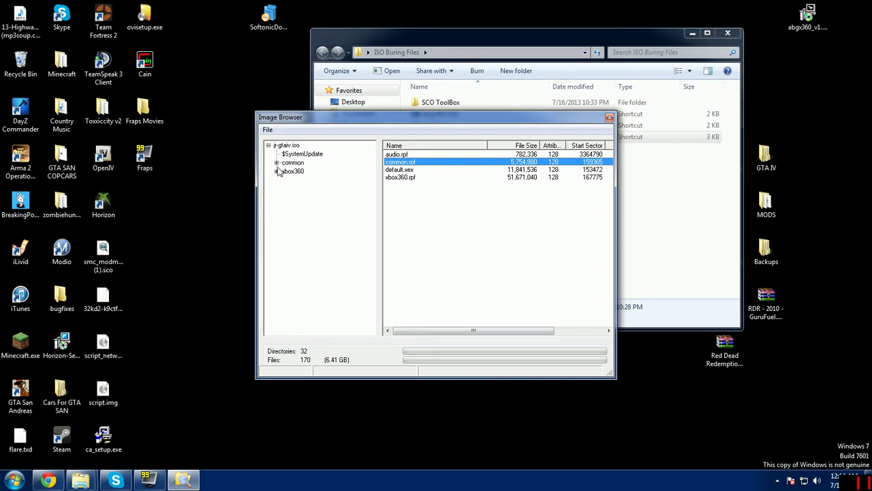
# Step: In common/data/cdimages, replace script_network.img with the modded script_network.img from MODS
pyautogui.click(277, 163)
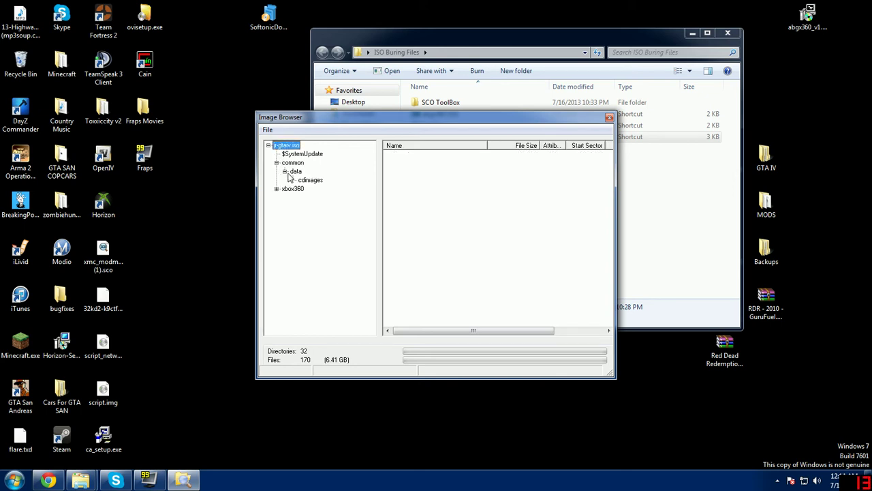
pyautogui.click(308, 180)
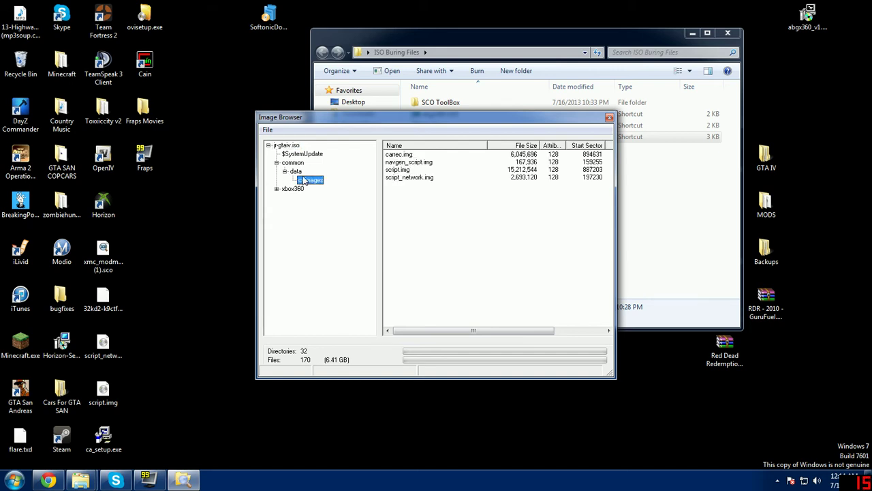
pyautogui.click(450, 179)
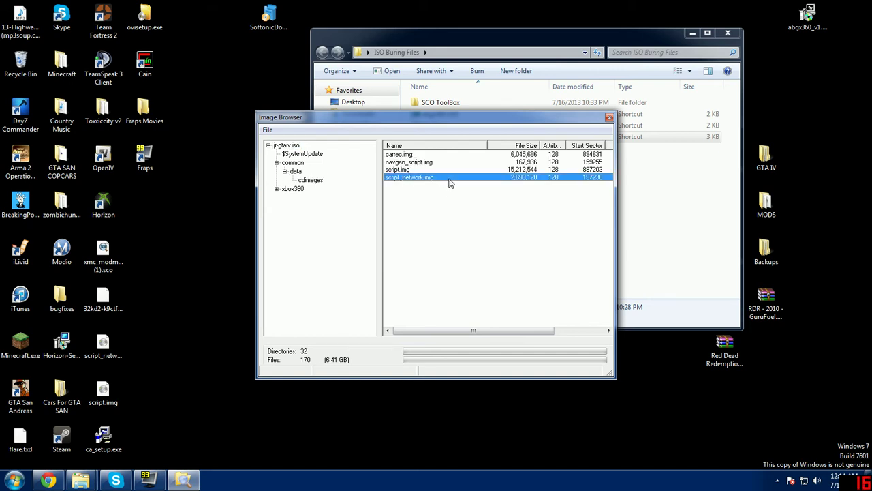
pyautogui.rightClick(450, 180)
pyautogui.click(469, 199)
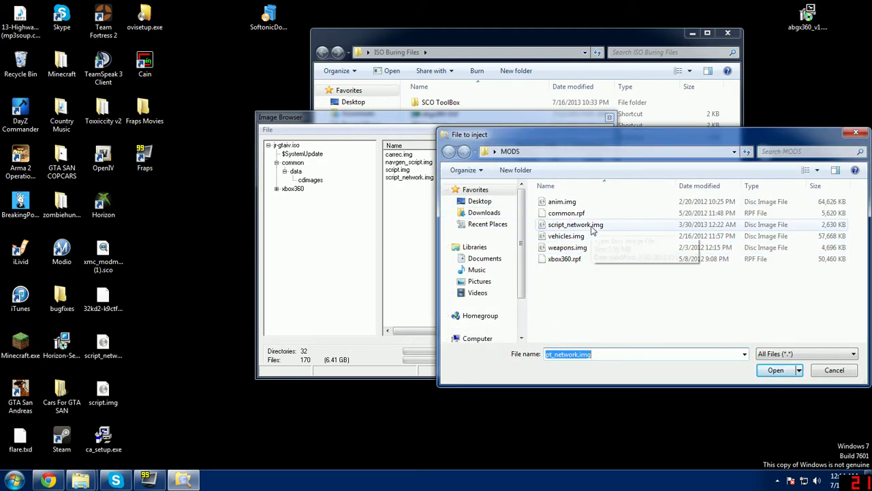
pyautogui.doubleClick(590, 226)
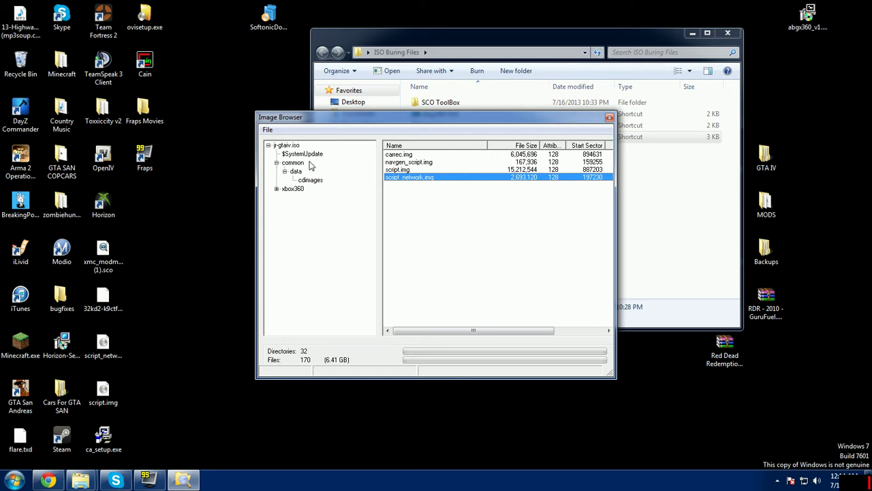
# Step: Replace anim.img in xbox360/anim with the modded anim.img from MODS
pyautogui.click(285, 171)
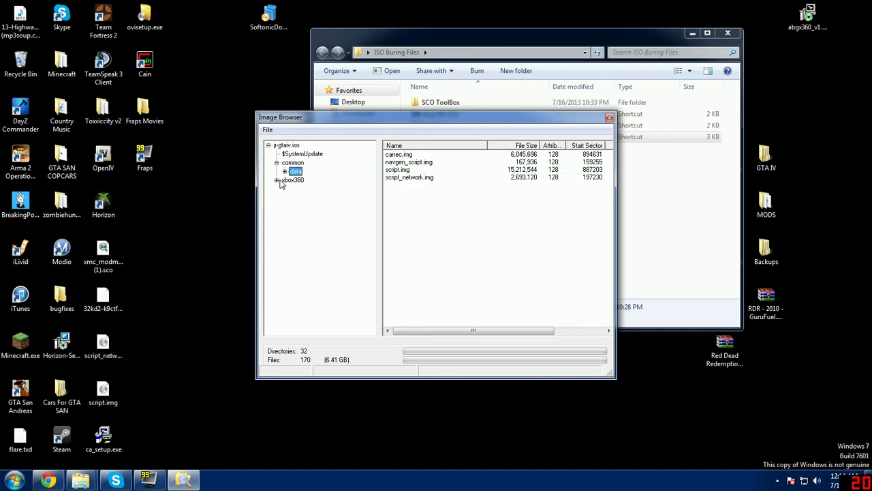
pyautogui.click(277, 180)
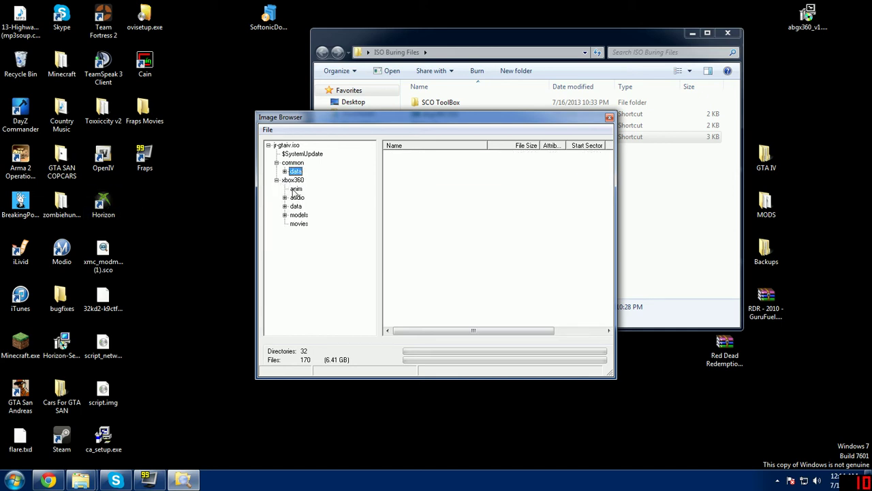
pyautogui.click(296, 189)
pyautogui.click(414, 155)
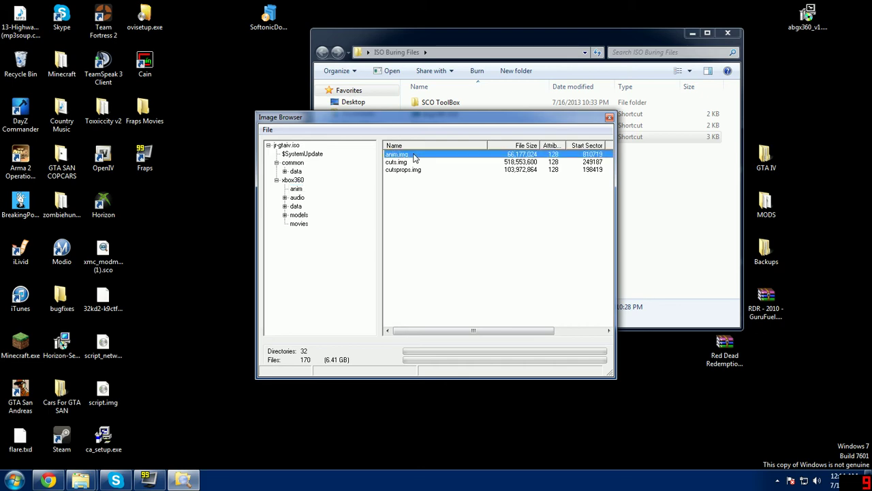
pyautogui.rightClick(415, 155)
pyautogui.click(440, 174)
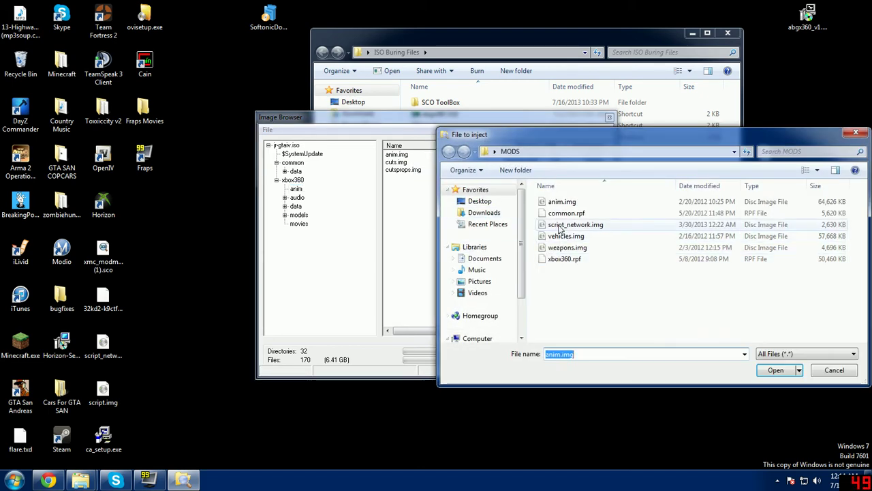
pyautogui.doubleClick(549, 201)
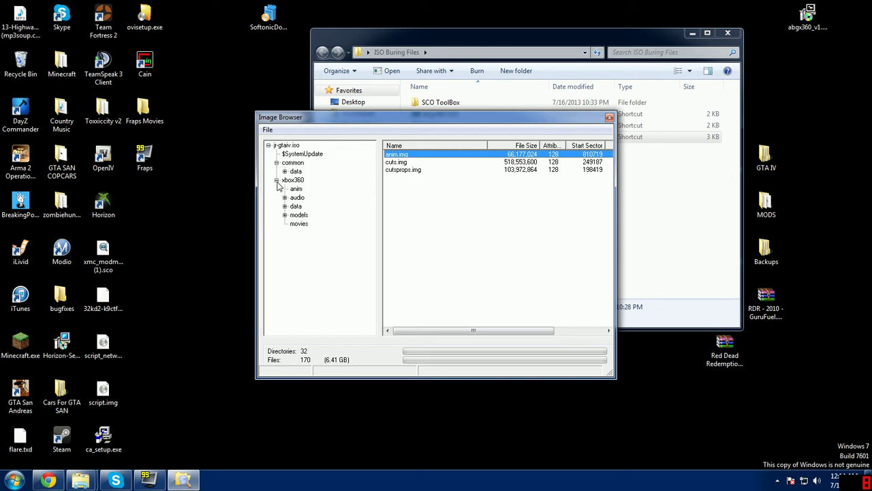
# Step: List the five image files in xbox360/models/cdimages
pyautogui.click(276, 180)
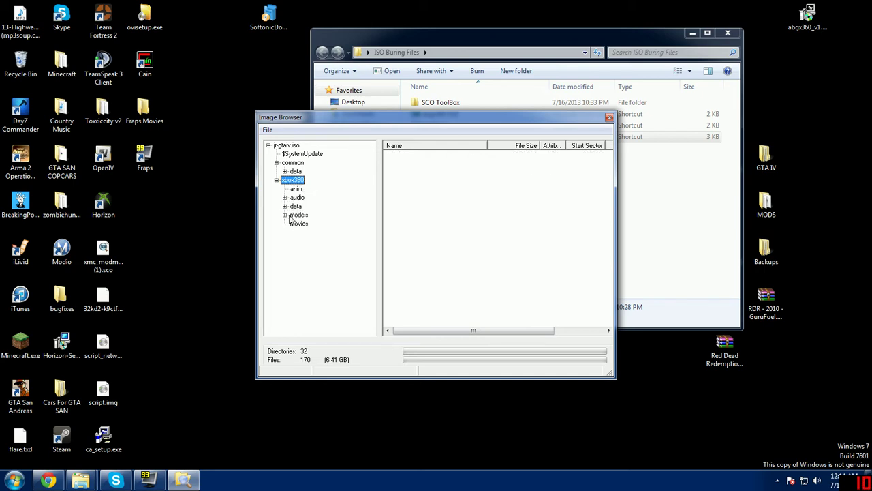
pyautogui.click(292, 215)
pyautogui.click(285, 215)
pyautogui.click(308, 224)
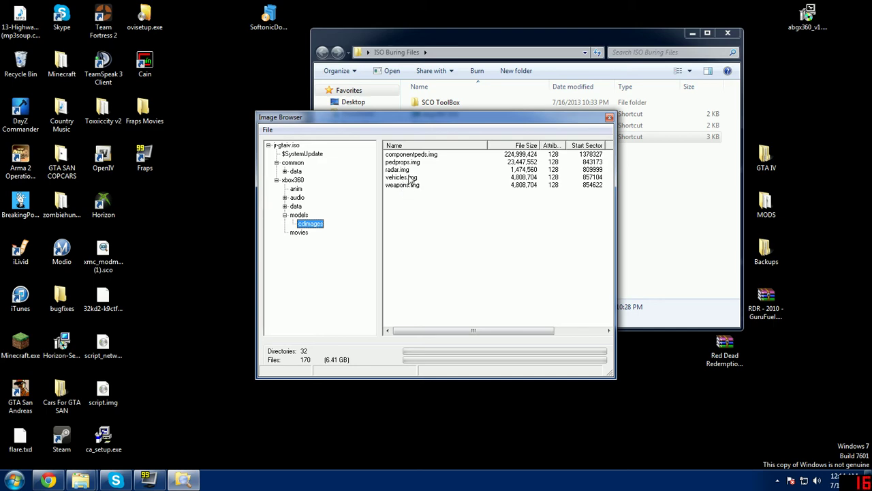
# Step: Replace vehicles.img with the modded MODS copy, accepting the larger-file warning
pyautogui.click(410, 178)
pyautogui.rightClick(411, 178)
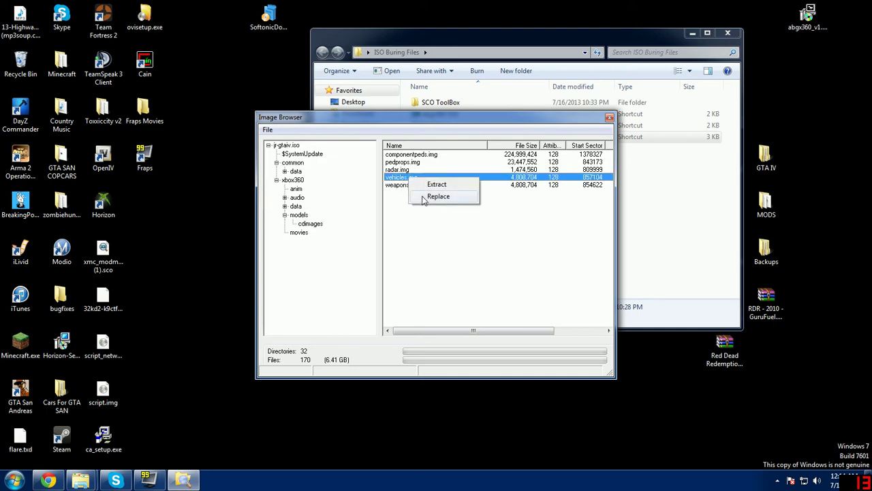
pyautogui.click(439, 196)
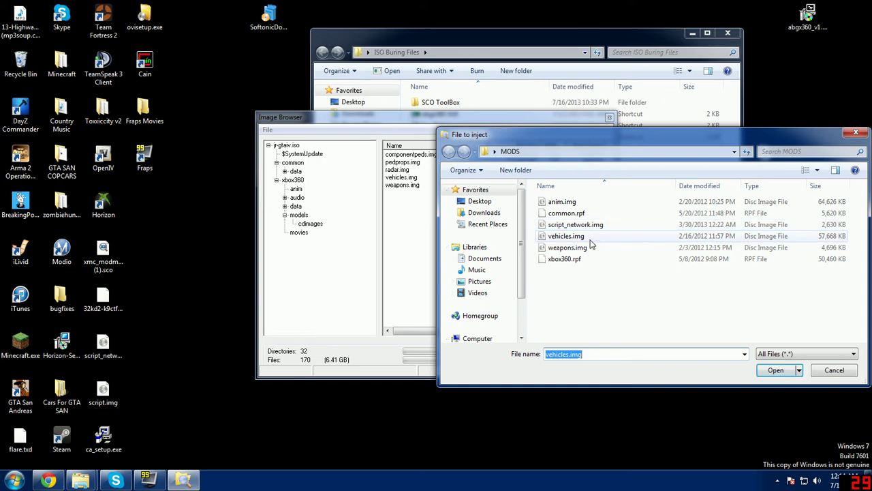
pyautogui.doubleClick(590, 238)
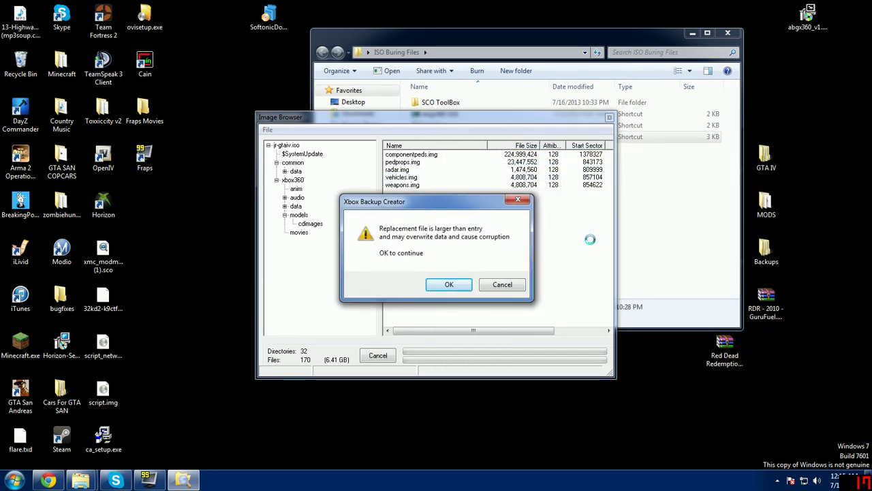
pyautogui.click(458, 284)
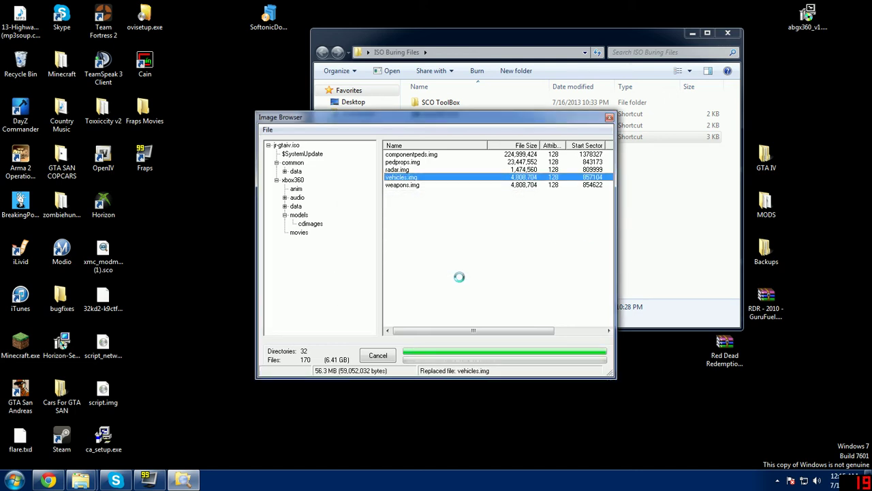
# Step: Replace weapons.img with the modded weapons.img from MODS
pyautogui.click(460, 186)
pyautogui.rightClick(460, 189)
pyautogui.click(486, 207)
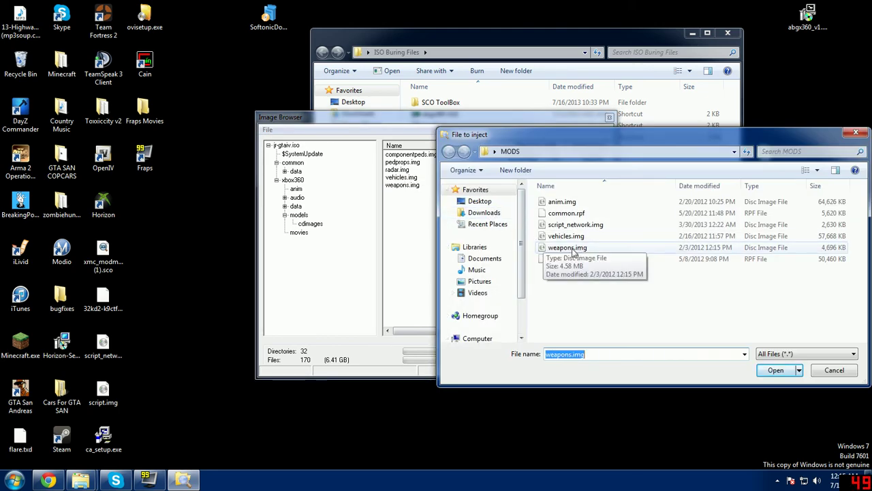
pyautogui.doubleClick(567, 248)
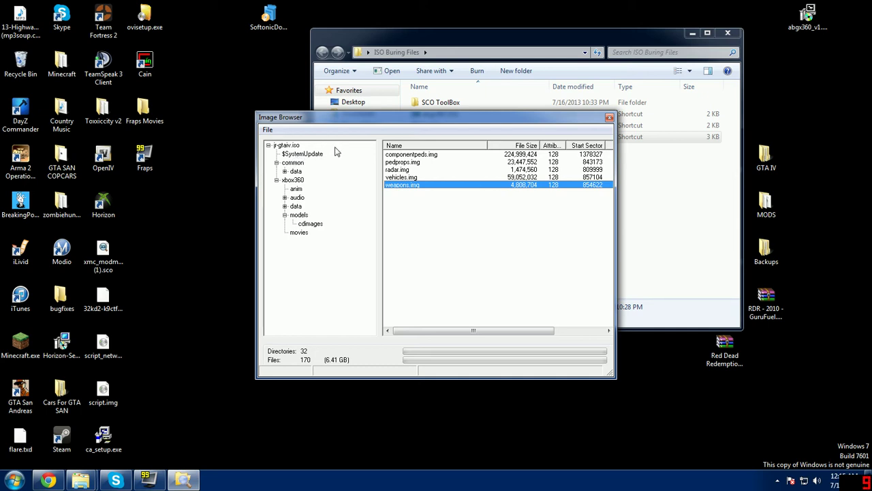
# Step: Collapse the image folder tree and close the jr-gtaiv.iso image
pyautogui.click(285, 214)
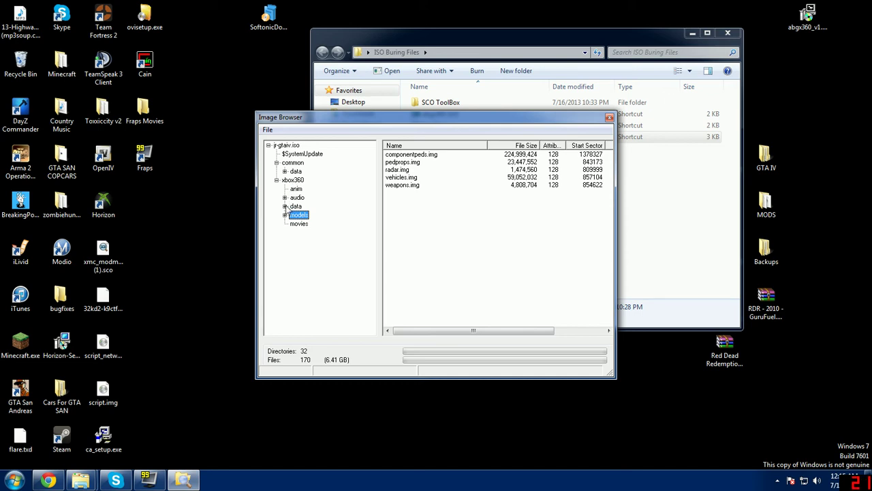
pyautogui.click(276, 180)
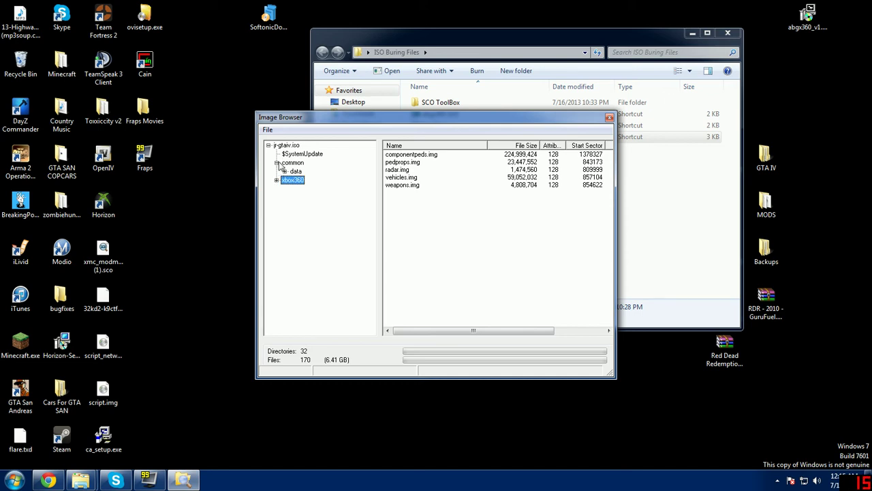
pyautogui.click(276, 162)
pyautogui.click(267, 130)
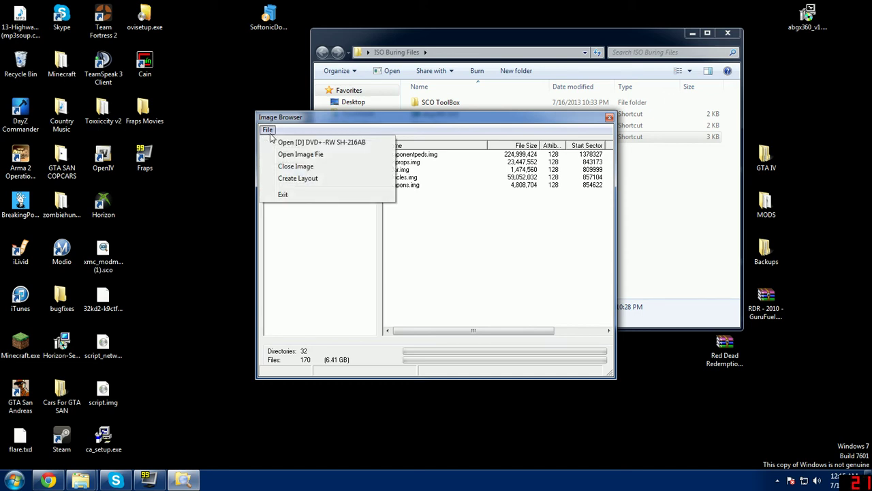
pyautogui.click(297, 167)
# Step: Close Image Browser and Xbox Backup Creator, then reopen the ISO Buring Files folder
pyautogui.click(610, 117)
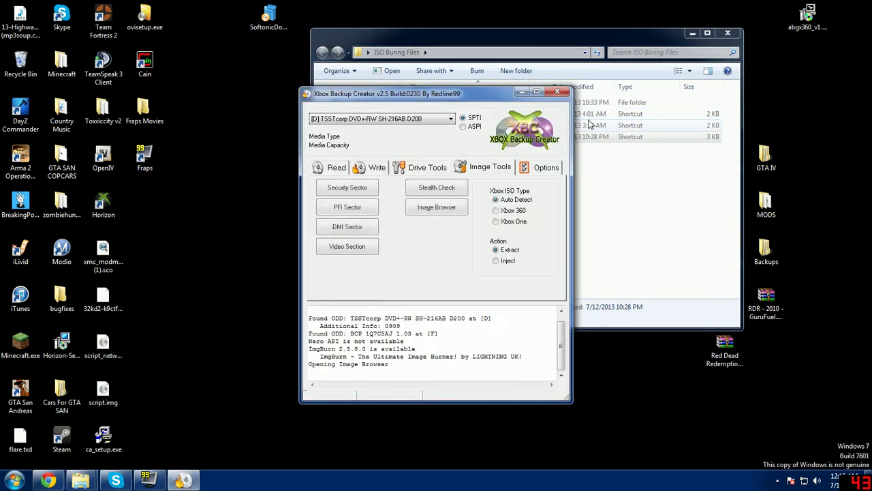
pyautogui.click(558, 91)
pyautogui.click(728, 32)
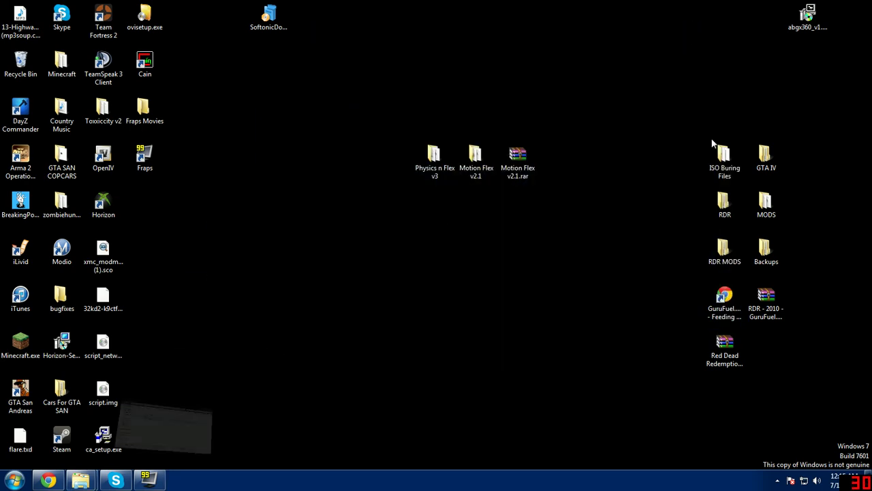
pyautogui.doubleClick(744, 155)
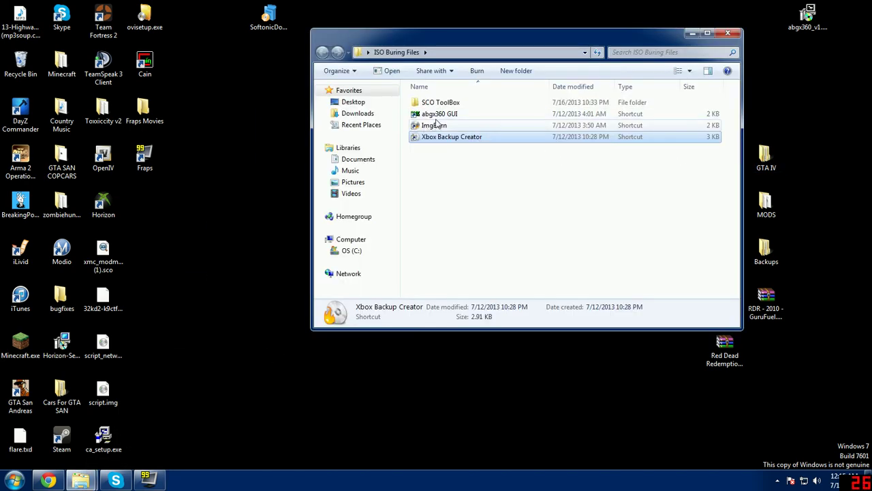
# Step: Verify jr-gtaiv.iso in abgx360 GUI: stealth passes, game CRC 89270F47 doesn't match
pyautogui.click(441, 117)
pyautogui.doubleClick(442, 117)
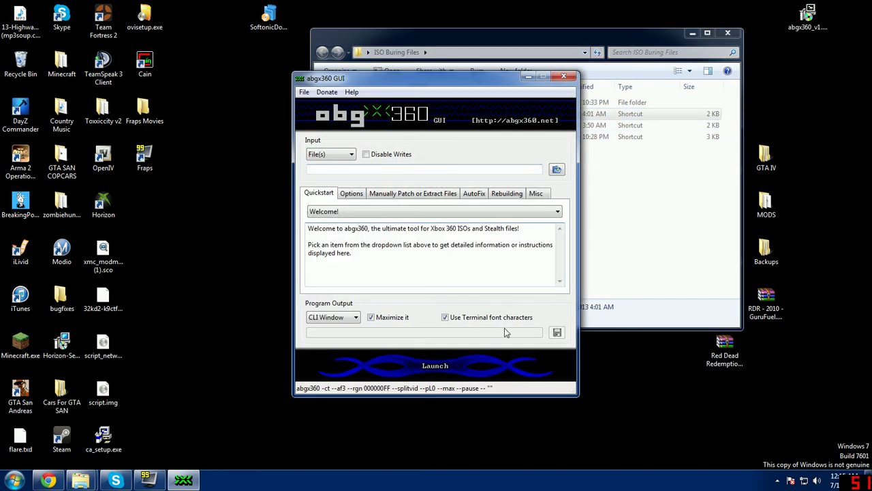
pyautogui.click(556, 169)
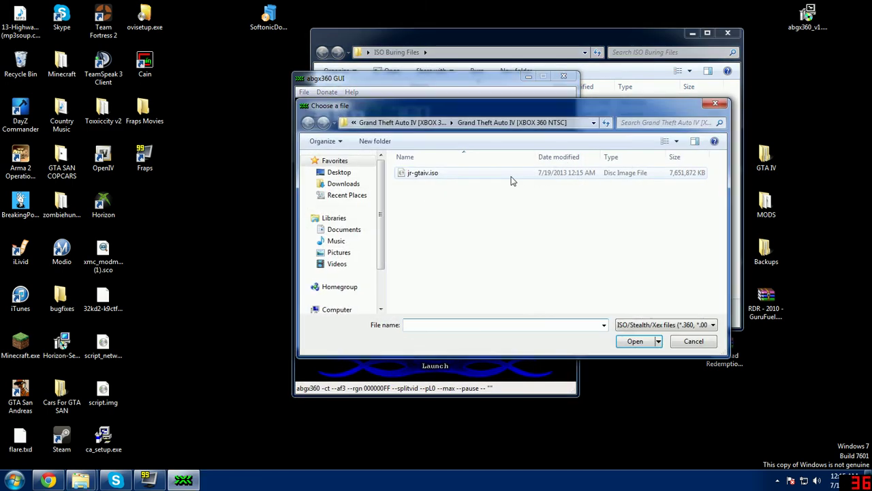
pyautogui.doubleClick(512, 176)
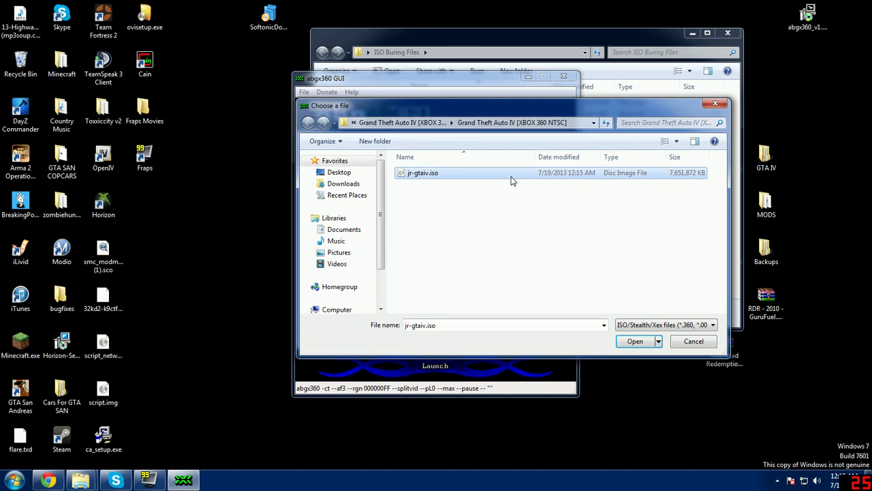
pyautogui.click(460, 365)
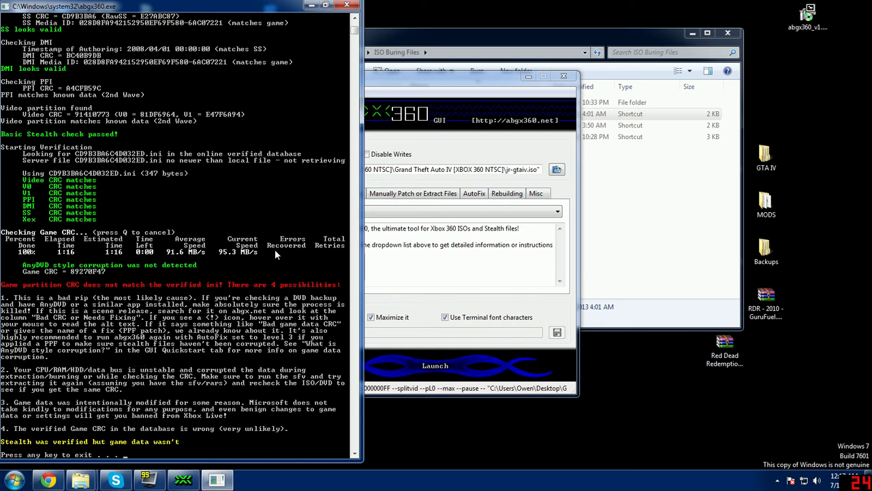
pyautogui.press('Return')
# Step: Close abgx360 GUI and run ImgBurn from ISO Buring Files as administrator
pyautogui.click(564, 75)
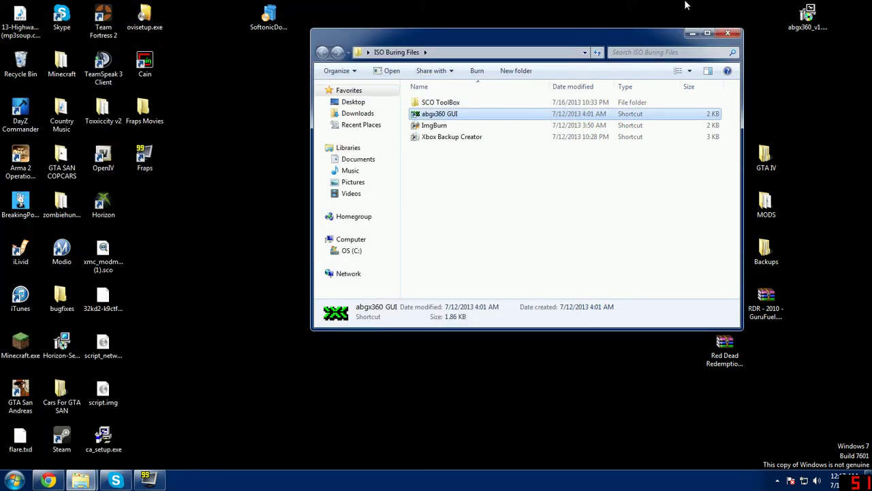
pyautogui.click(734, 37)
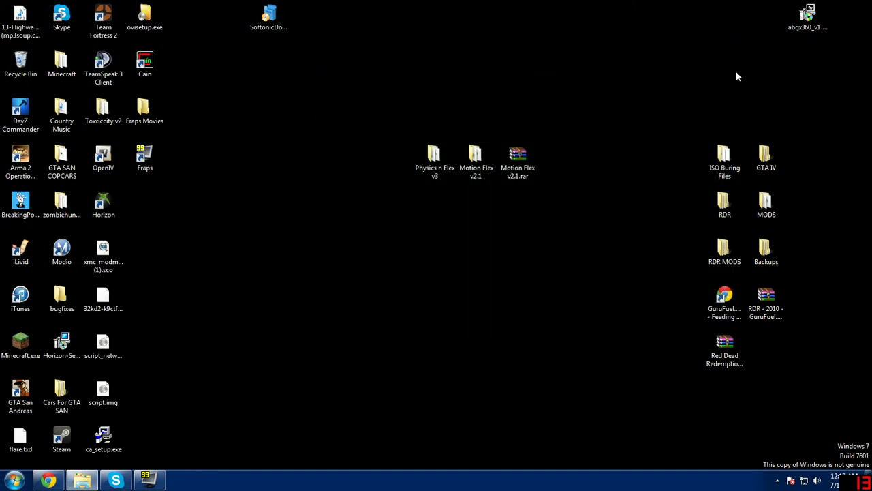
pyautogui.doubleClick(730, 153)
pyautogui.doubleClick(541, 126)
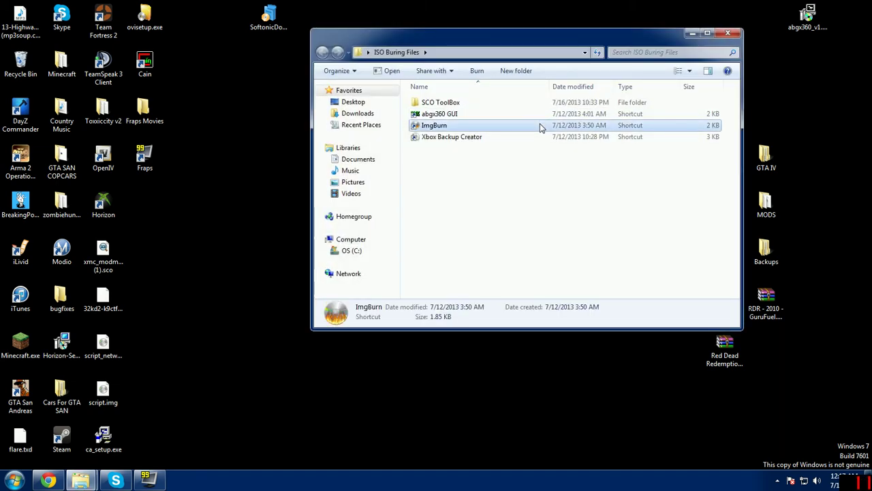
pyautogui.rightClick(540, 126)
pyautogui.click(592, 169)
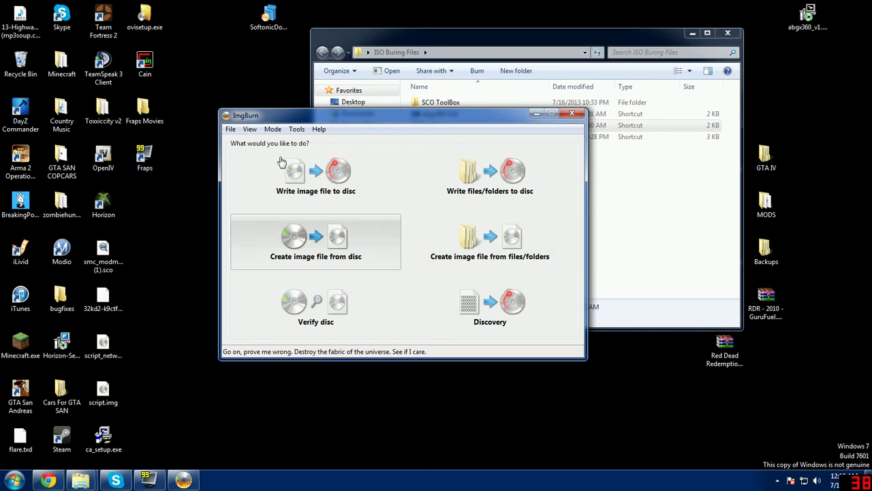
# Step: In write-image mode, load jr-gtaiv.dvd (XGD2DVD_NTSC, 3,825,936 sectors) as the source
pyautogui.click(323, 170)
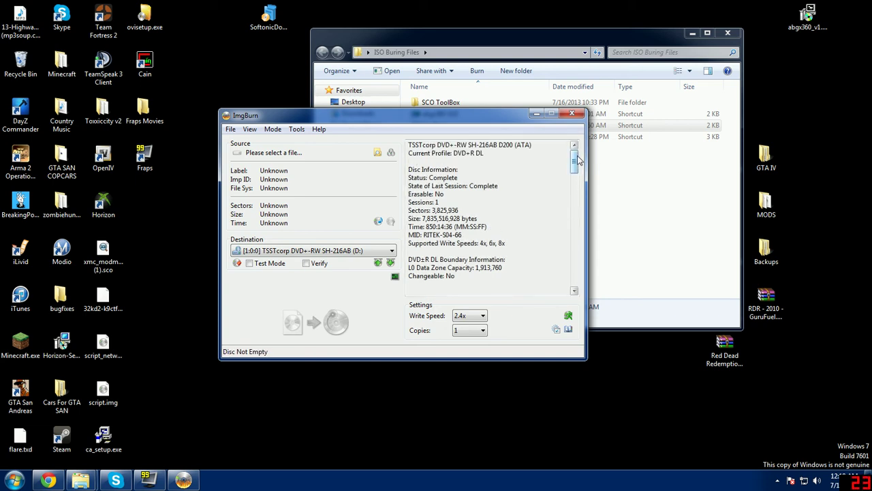
pyautogui.moveTo(574, 161)
pyautogui.mouseDown()
pyautogui.moveTo(574, 186)
pyautogui.moveTo(575, 157)
pyautogui.mouseUp()
pyautogui.click(378, 153)
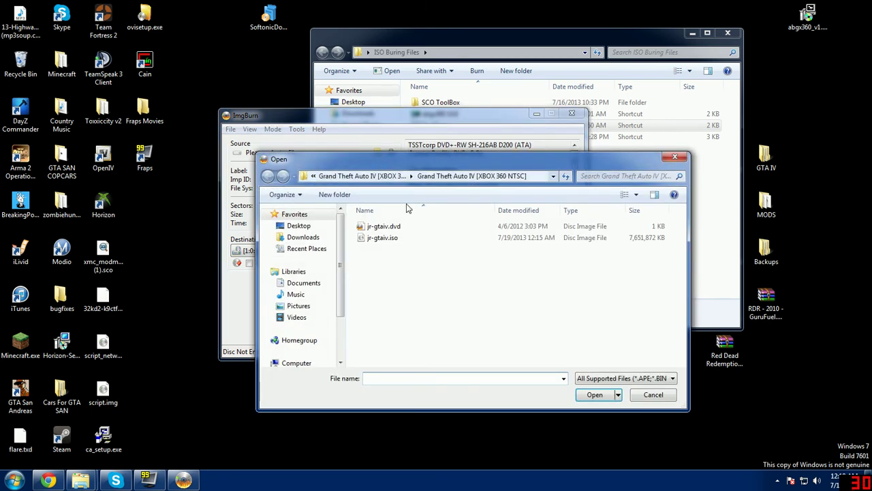
pyautogui.click(297, 225)
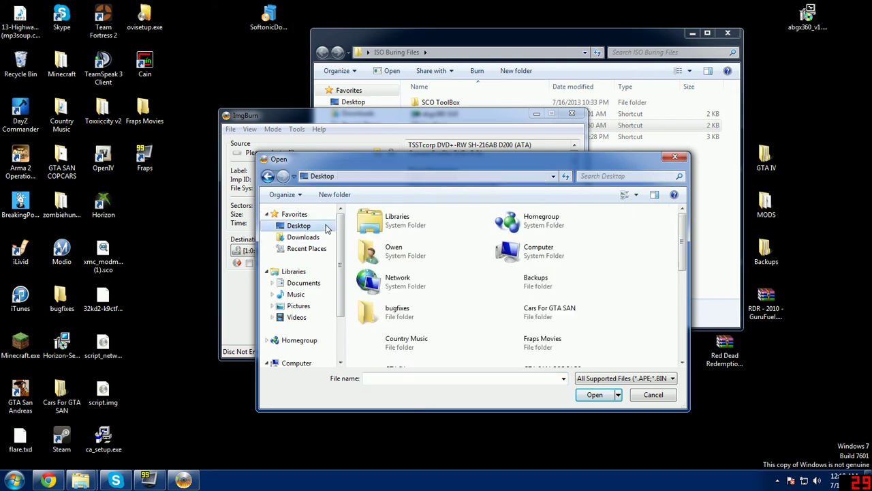
pyautogui.scroll(-1, 469, 268)
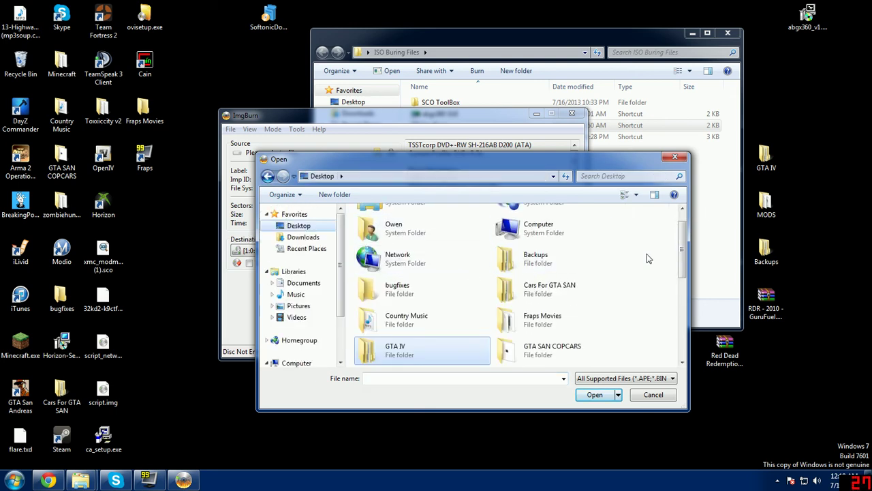
pyautogui.doubleClick(431, 354)
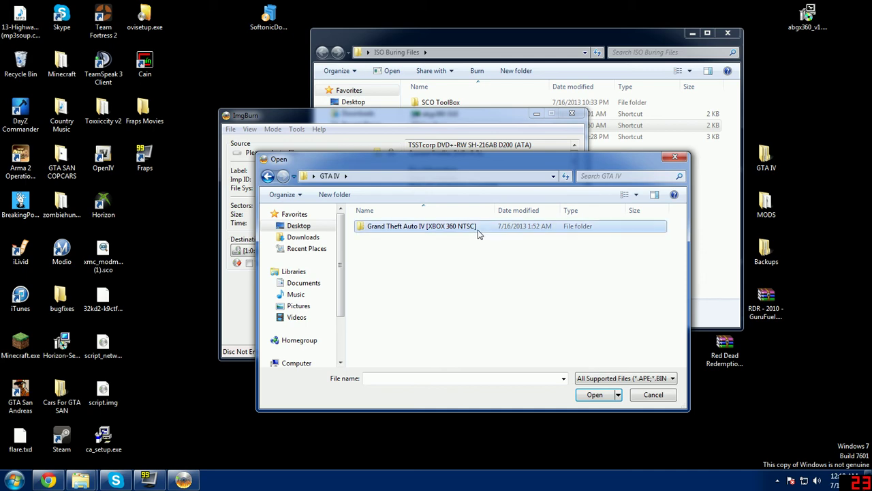
pyautogui.doubleClick(478, 230)
pyautogui.doubleClick(477, 230)
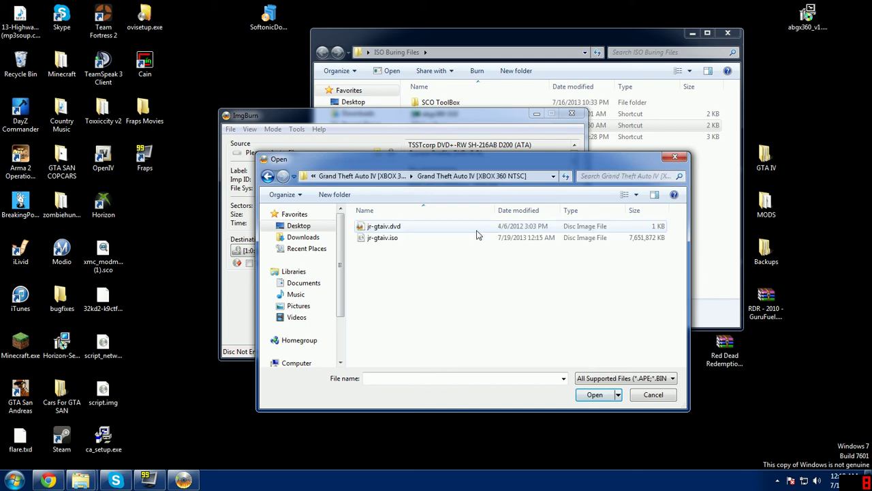
pyautogui.doubleClick(464, 226)
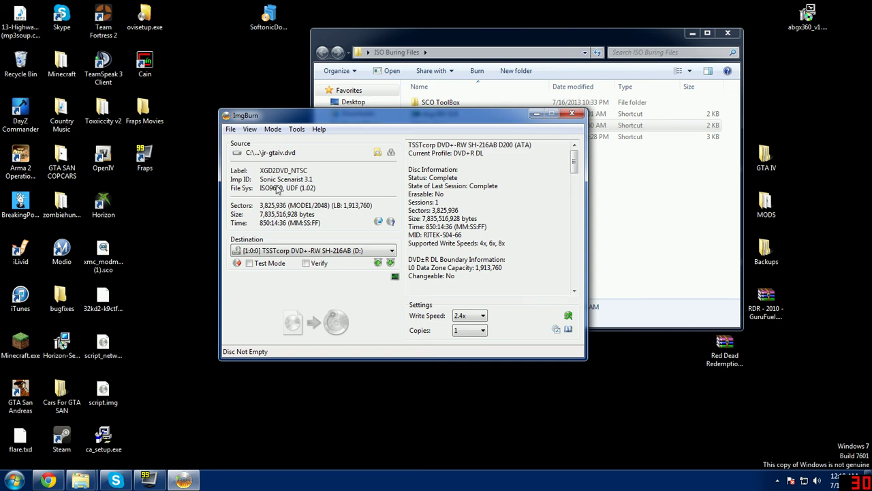
pyautogui.moveTo(302, 172)
# Step: Set a User Specified layer break of 1913760 sectors in L0 under Settings > Write
pyautogui.click(296, 130)
pyautogui.click(374, 278)
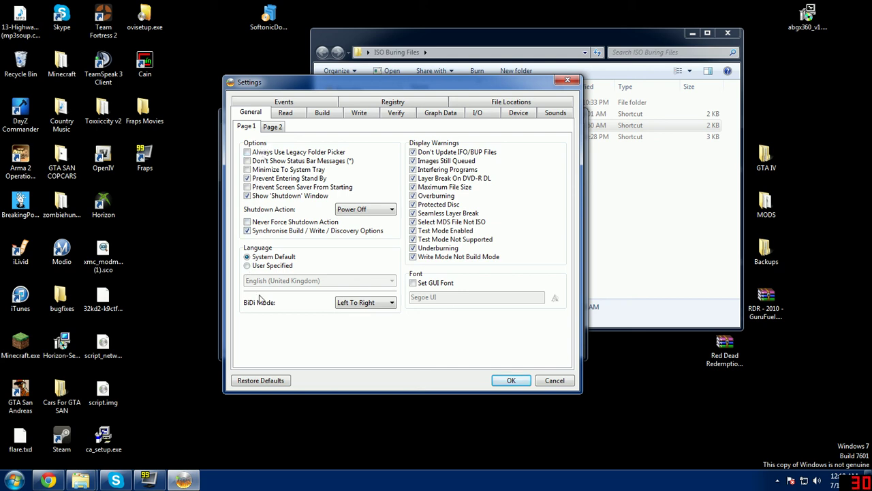
pyautogui.click(357, 115)
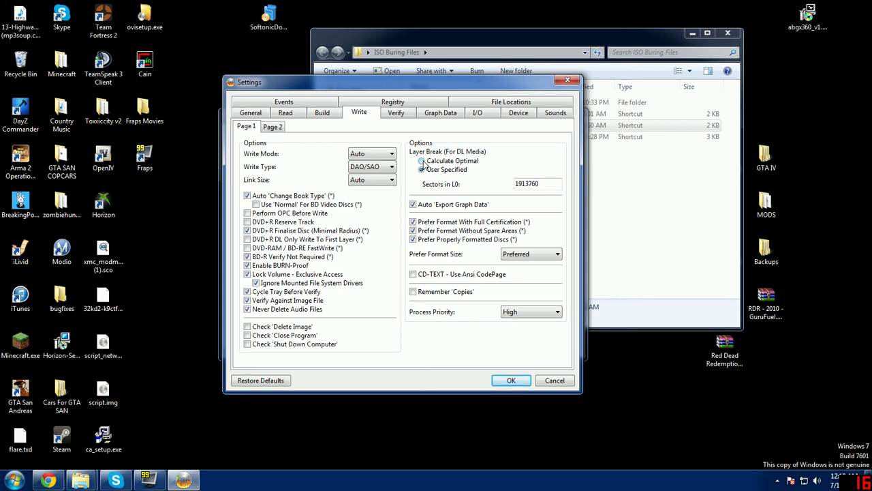
pyautogui.click(422, 161)
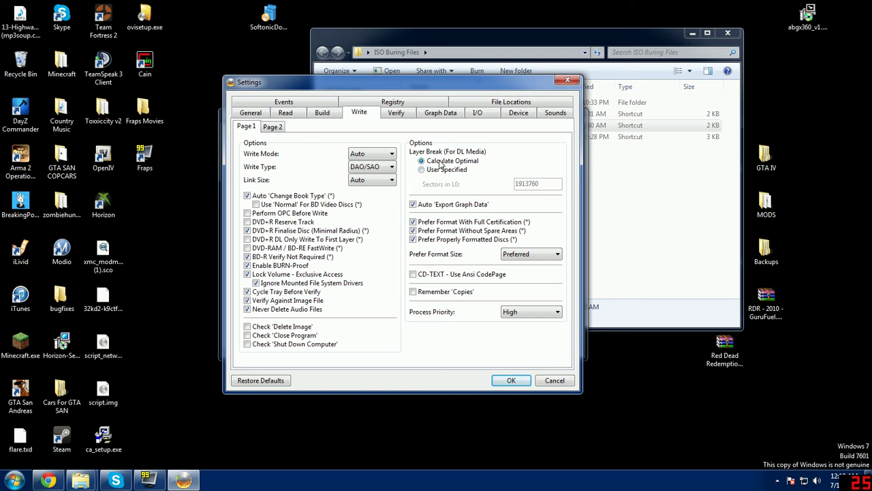
pyautogui.click(422, 170)
pyautogui.moveTo(554, 184); pyautogui.dragTo(506, 184)
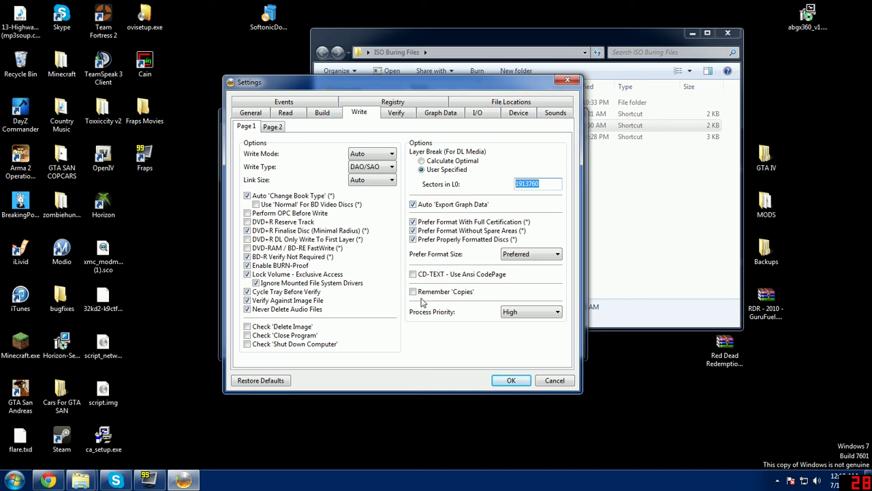
pyautogui.click(516, 383)
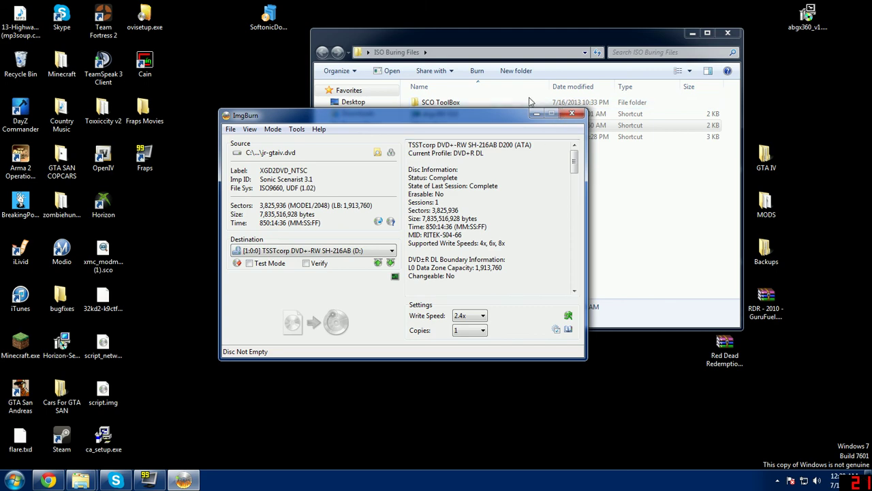
# Step: Close ImgBurn and the ISO Buring Files Explorer window
pyautogui.click(573, 113)
pyautogui.click(728, 34)
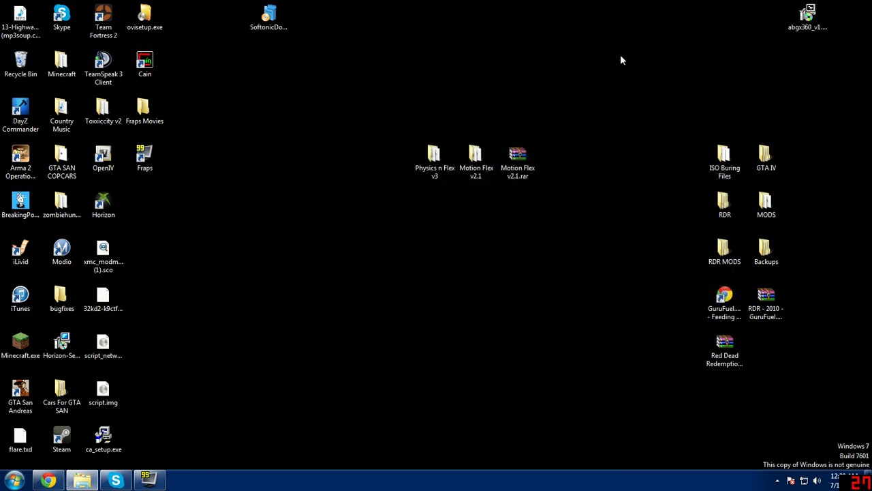